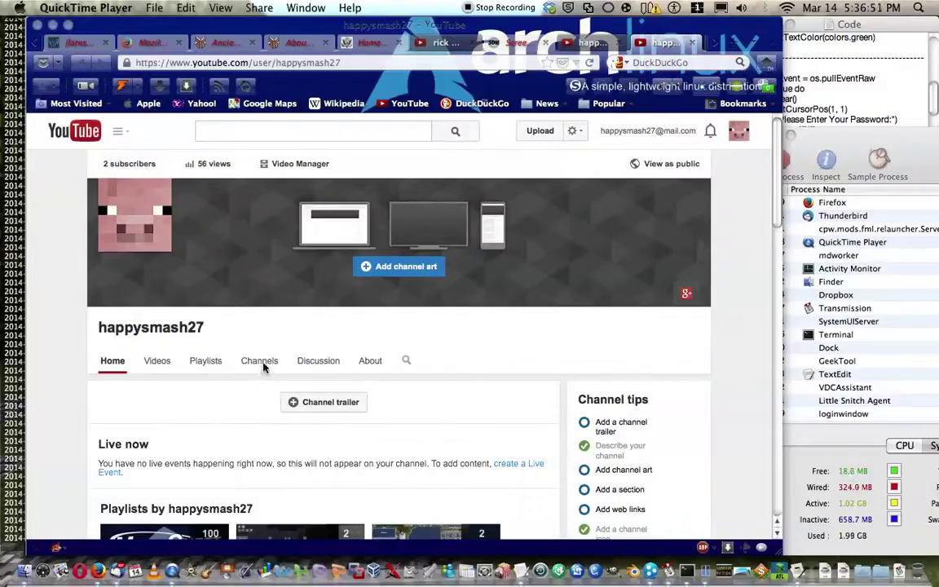
Step: Bring the YouTube channel page in Firefox to the front and look over the home page's playlists, uploads, liked videos and featured channels
click(281, 325)
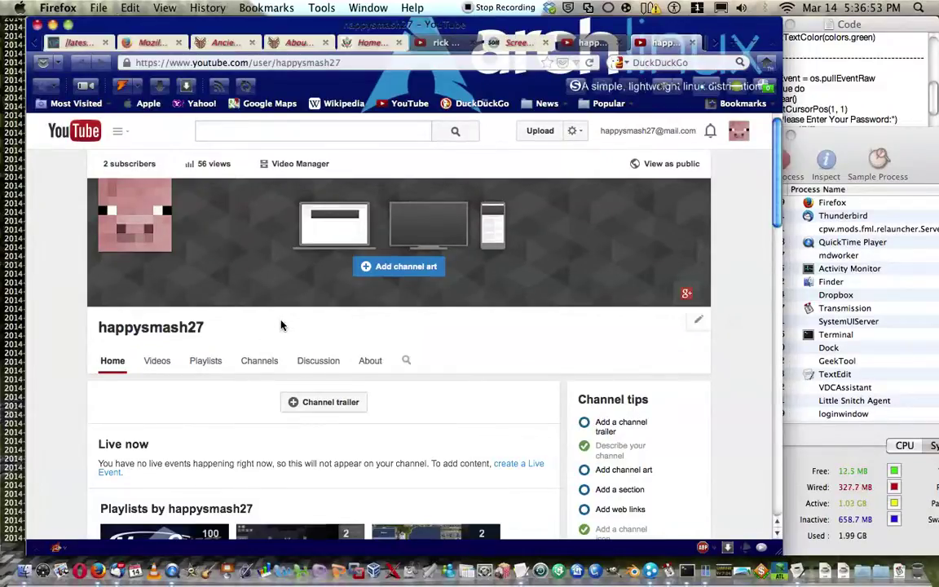
scroll(445, 228, down, 5)
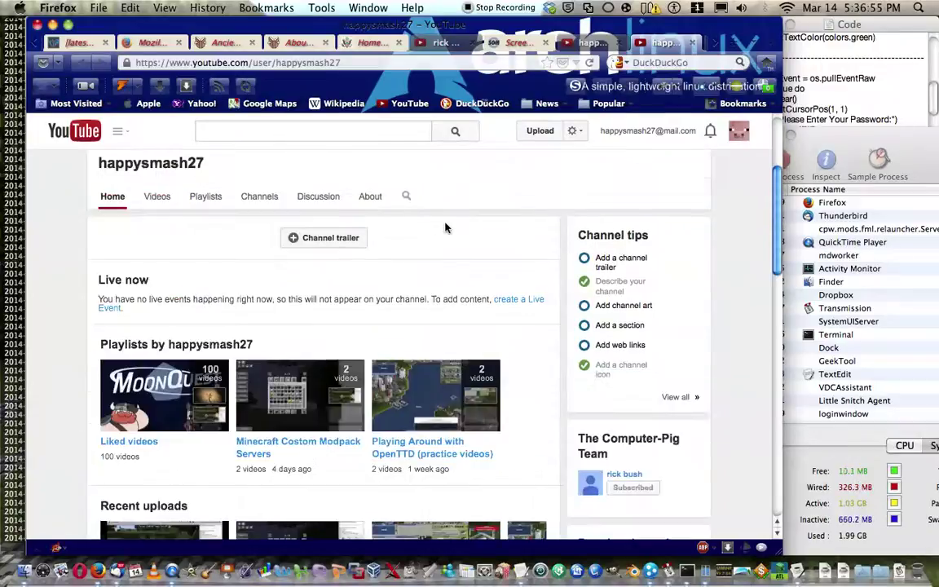
scroll(445, 228, down, 15)
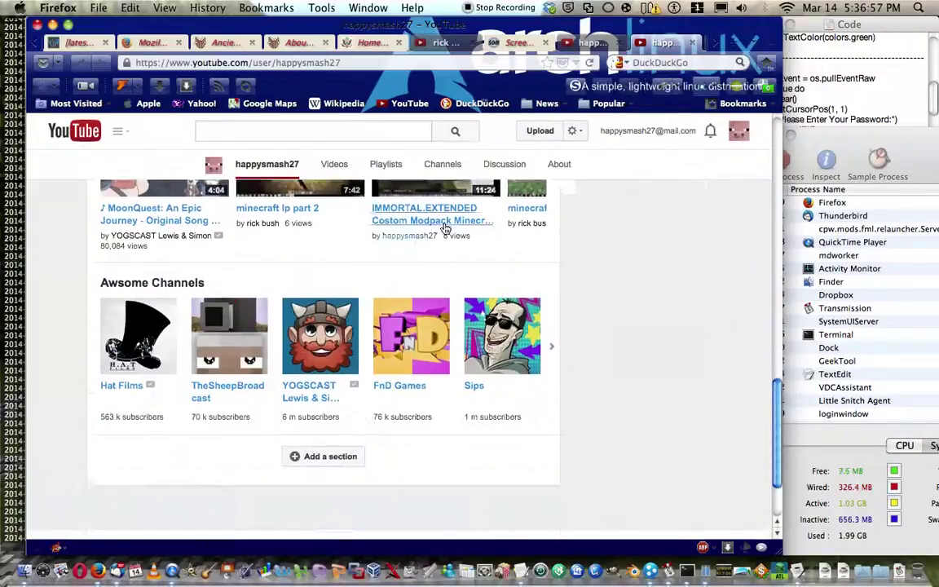
scroll(425, 287, up, 10)
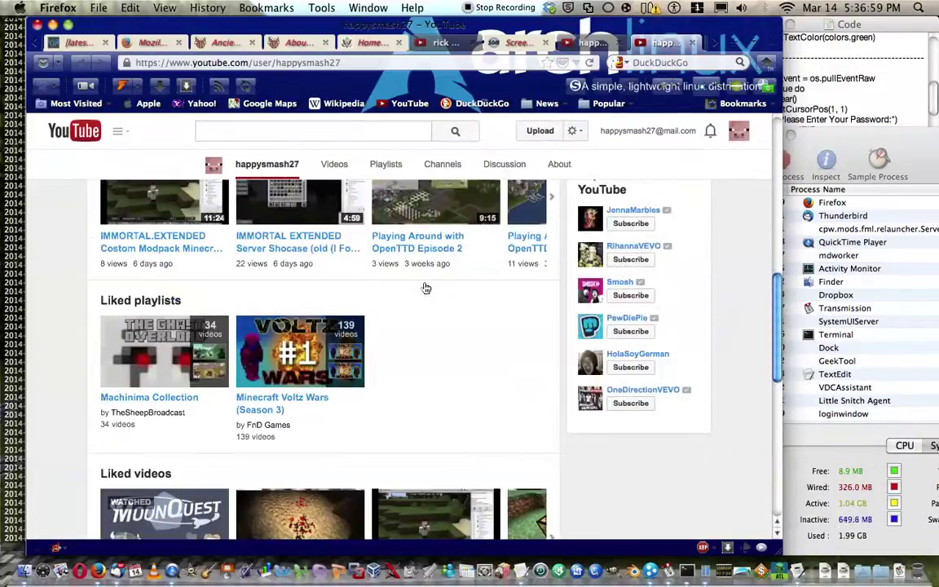
click(425, 288)
scroll(424, 288, up, 5)
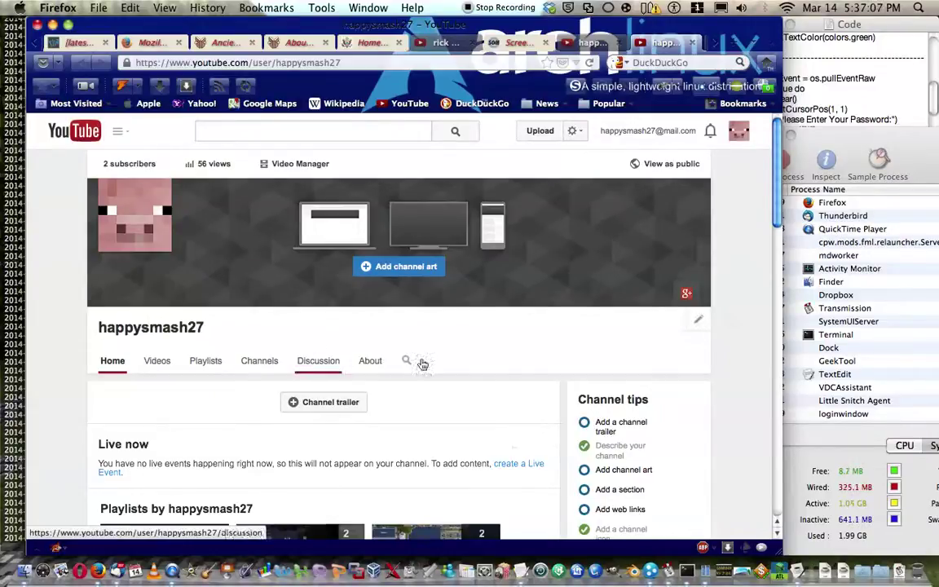
mouse_move(467, 409)
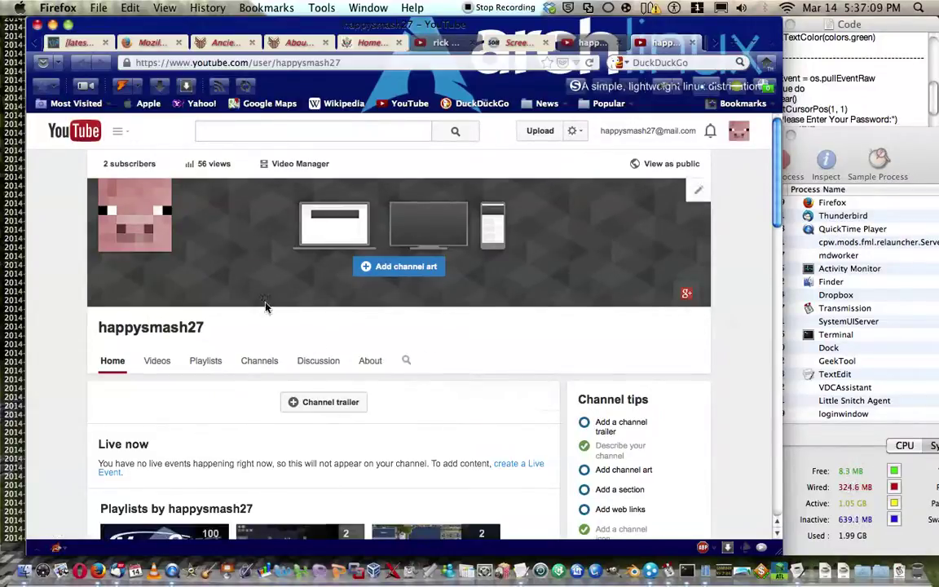
scroll(447, 306, down, 3)
scroll(251, 337, up, 2)
scroll(250, 336, up, 1)
Step: View the channel icon editing prompt and dismiss it without going to Google+
click(149, 253)
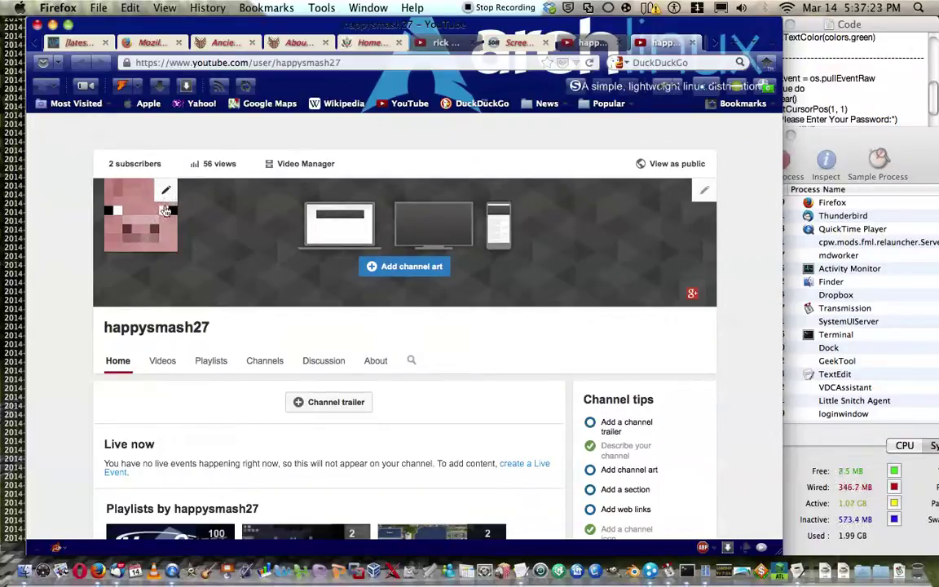
click(166, 211)
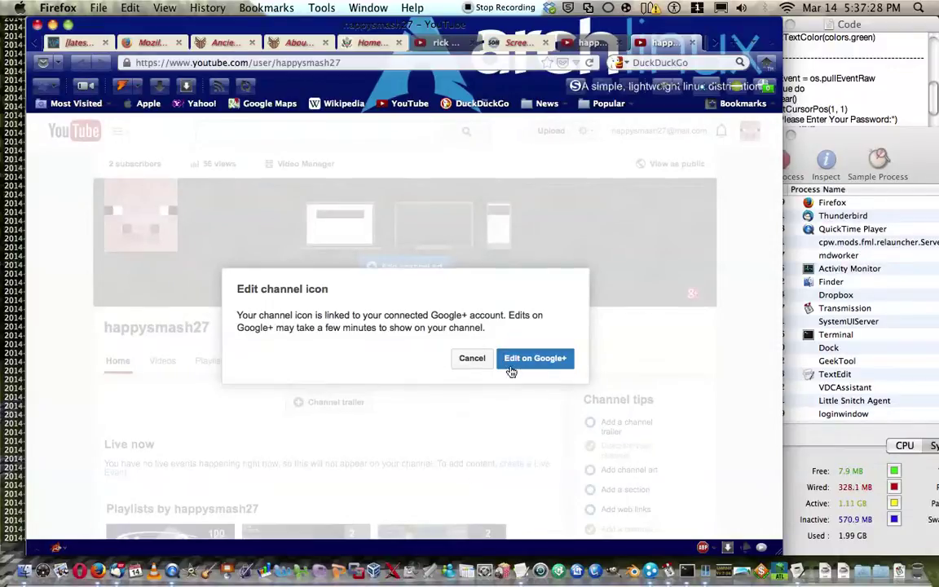
click(463, 396)
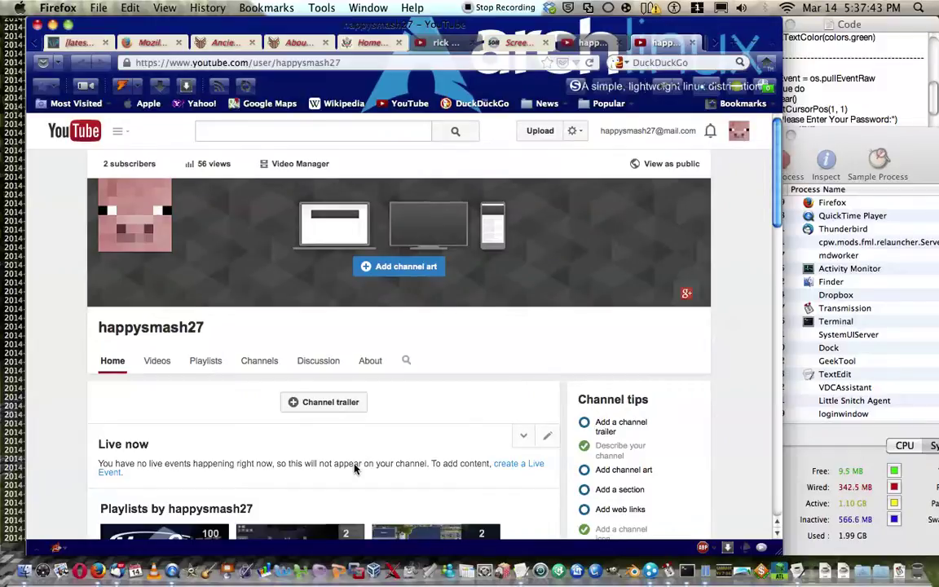
Step: Edit the channel navigation settings, keeping Discussion enabled with Display automatically, and save them
scroll(355, 467, down, 1)
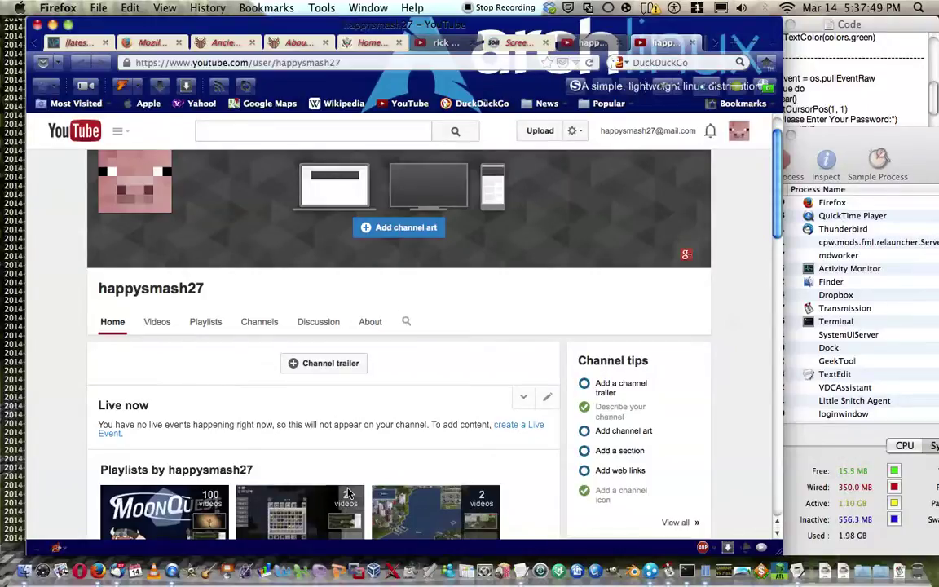
scroll(348, 493, down, 12)
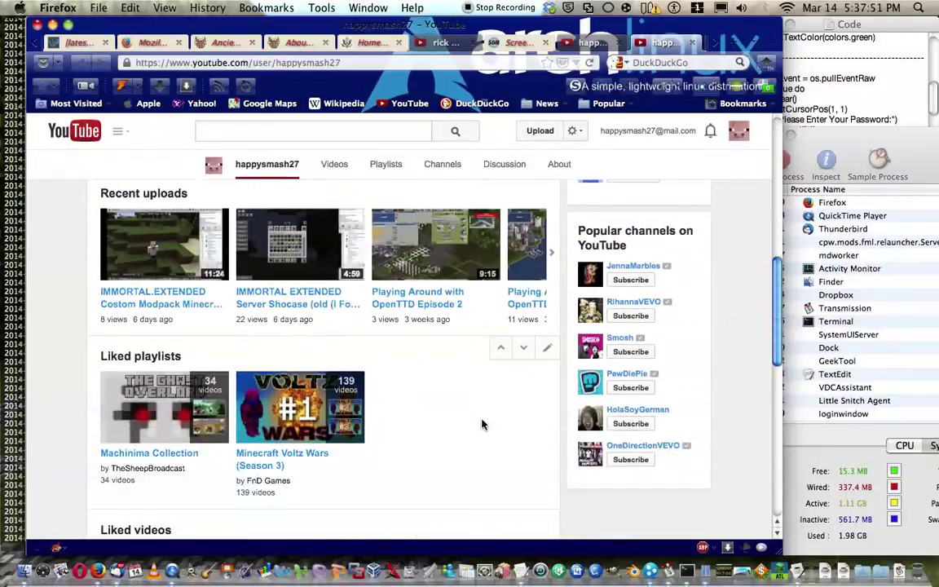
scroll(481, 424, up, 5)
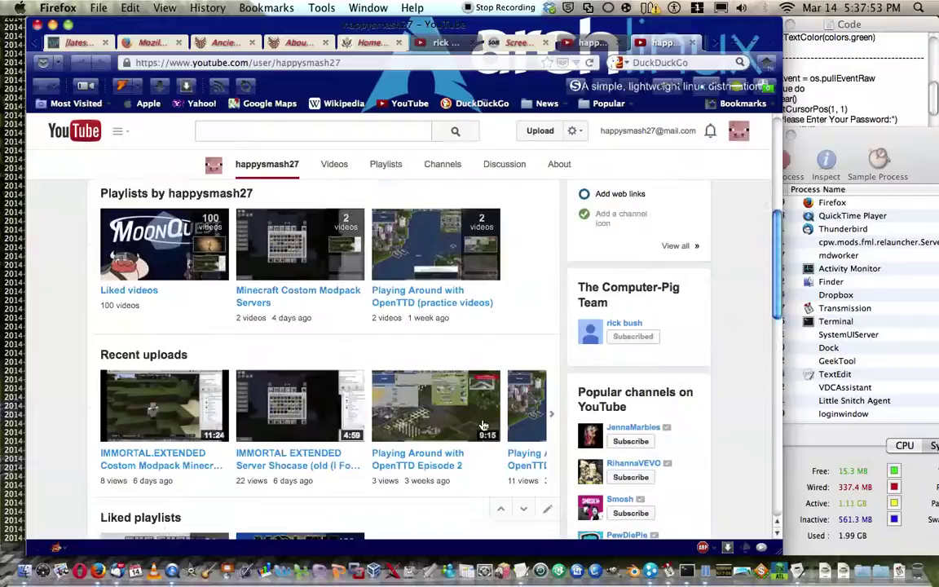
scroll(383, 325, up, 3)
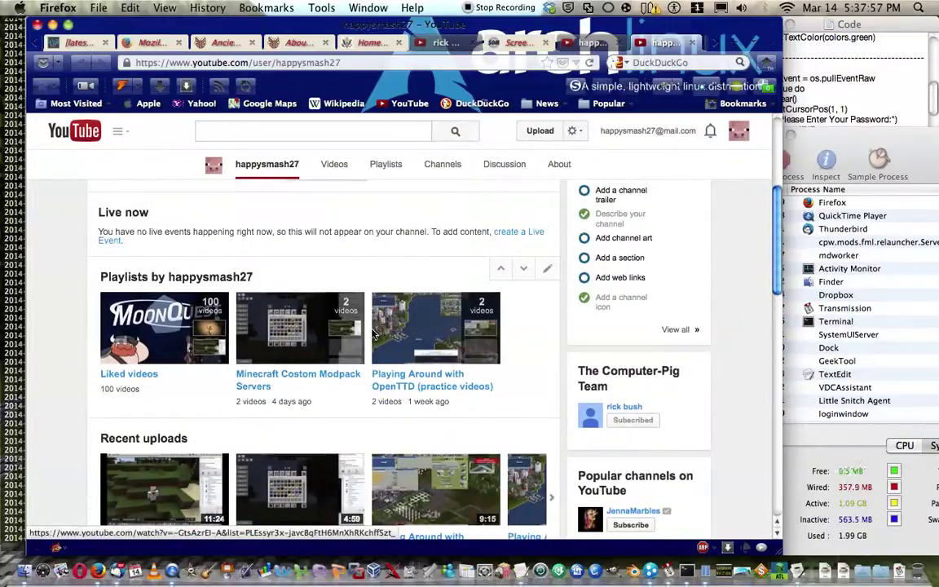
scroll(373, 334, up, 5)
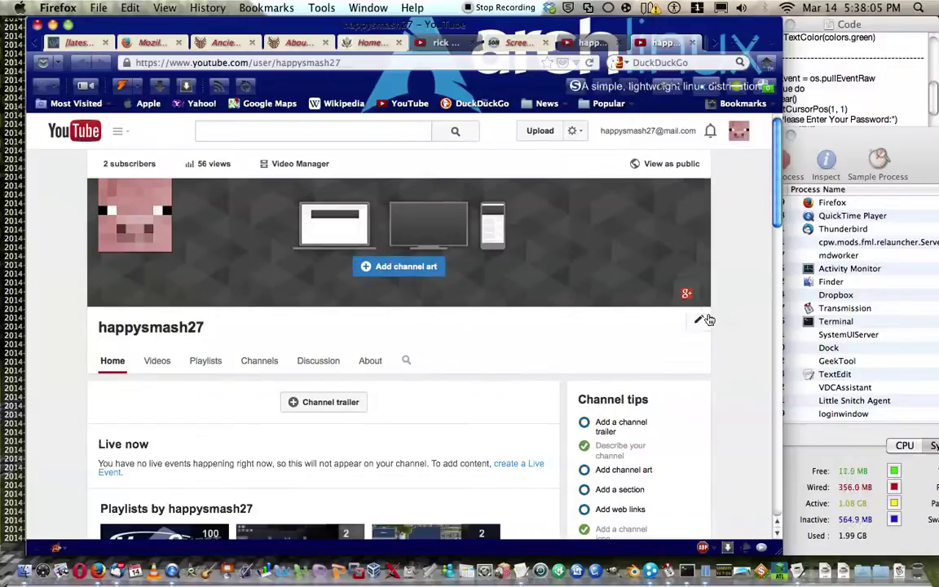
click(700, 321)
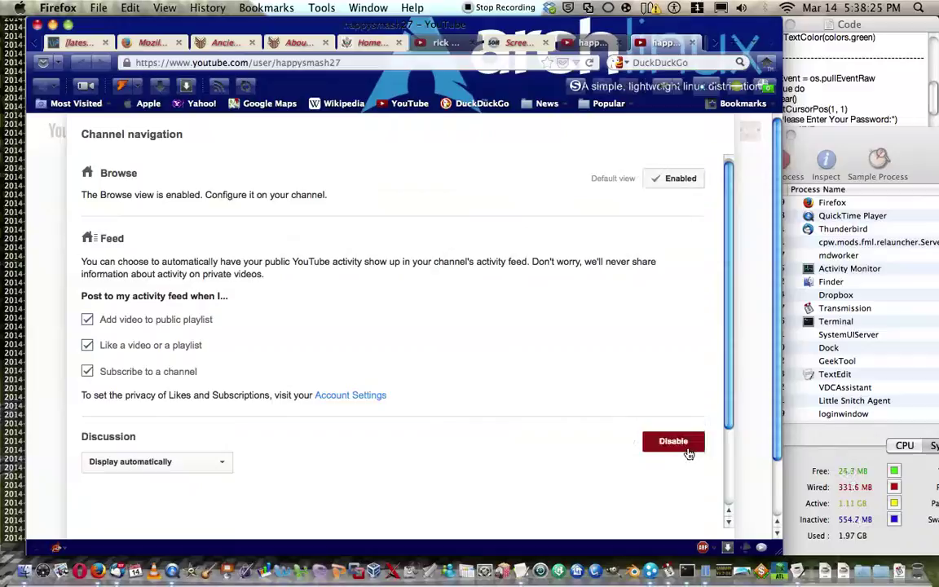
scroll(555, 466, down, 2)
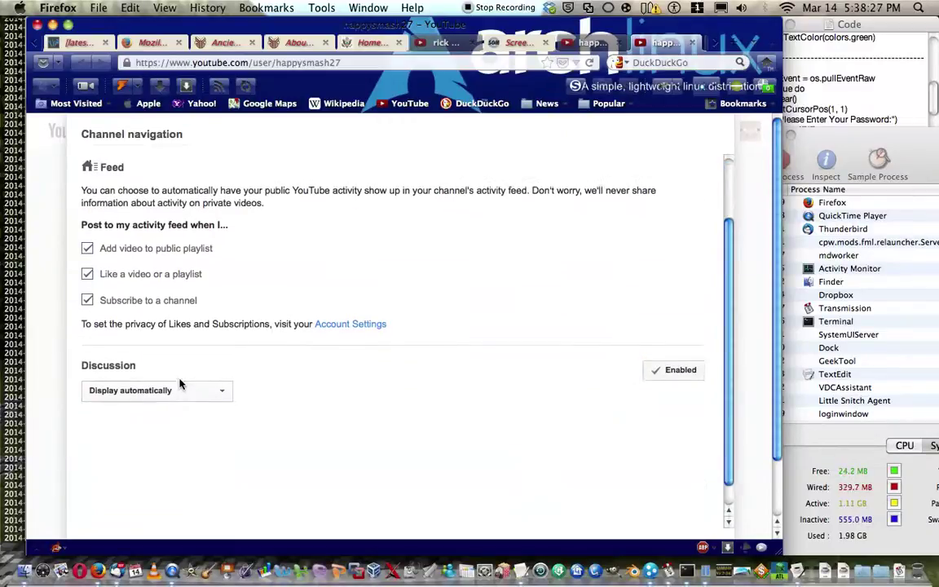
click(186, 395)
click(205, 383)
scroll(644, 436, down, 3)
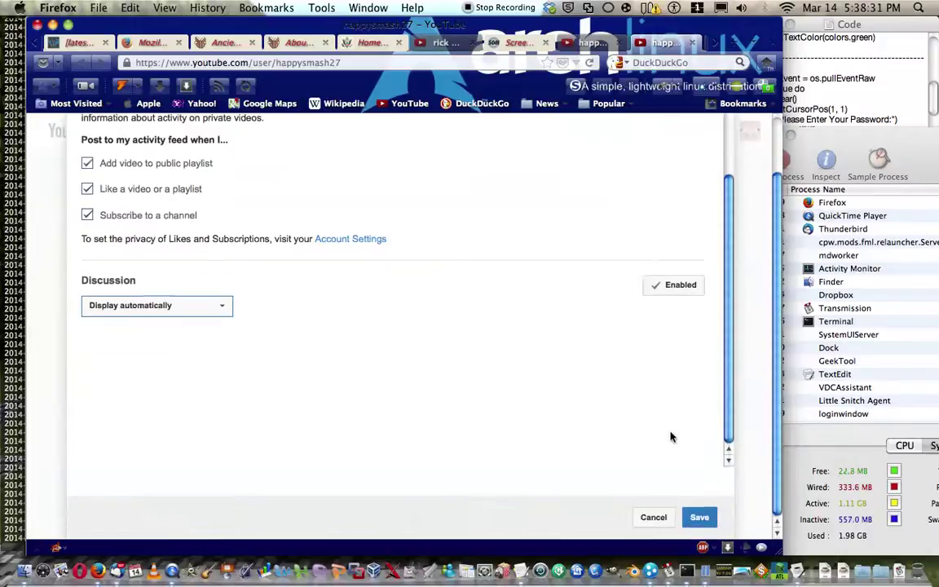
click(702, 522)
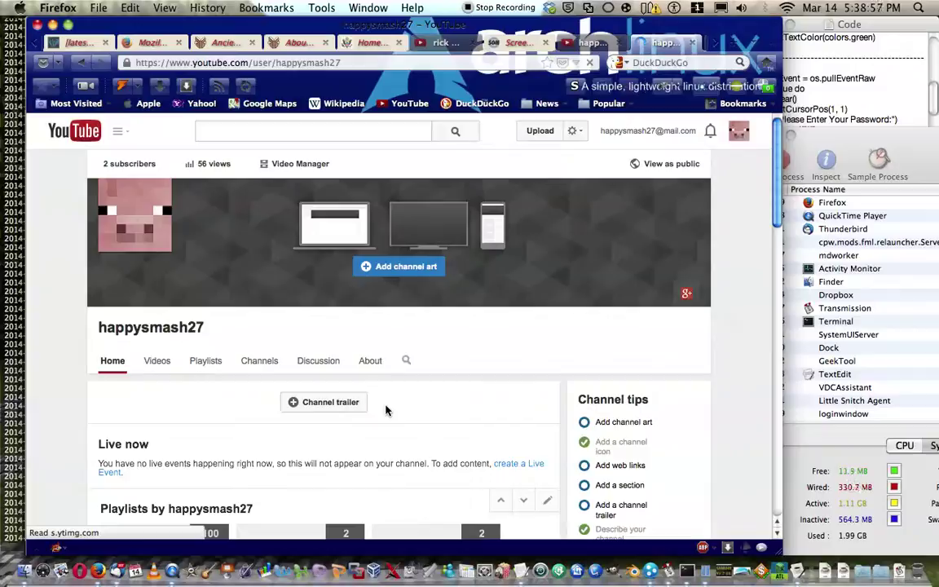
Step: Examine the channel home page's layout, from the channel trailer area and playlists through recent uploads and liked content to the Awsome Channels section
scroll(386, 411, down, 1)
scroll(386, 410, down, 2)
scroll(386, 411, down, 4)
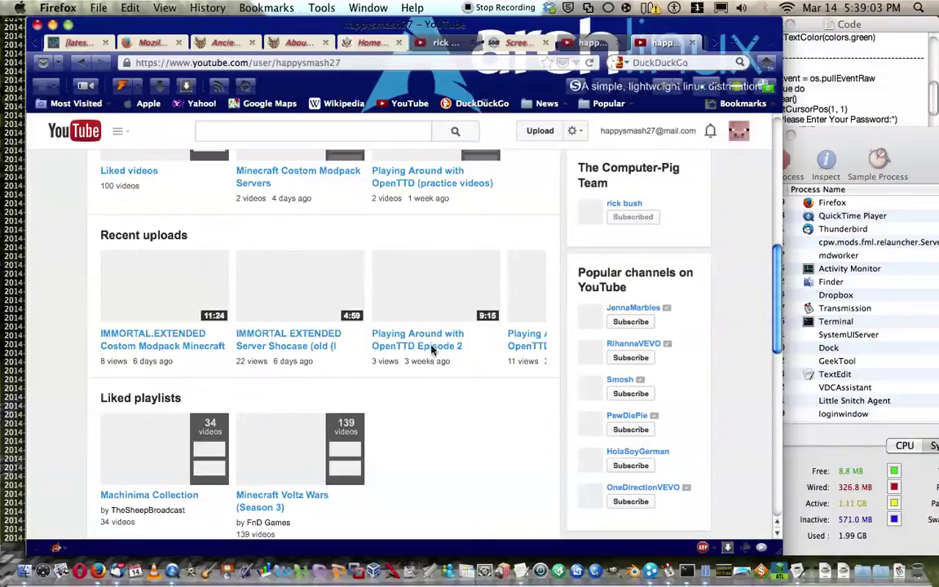
scroll(391, 346, down, 1)
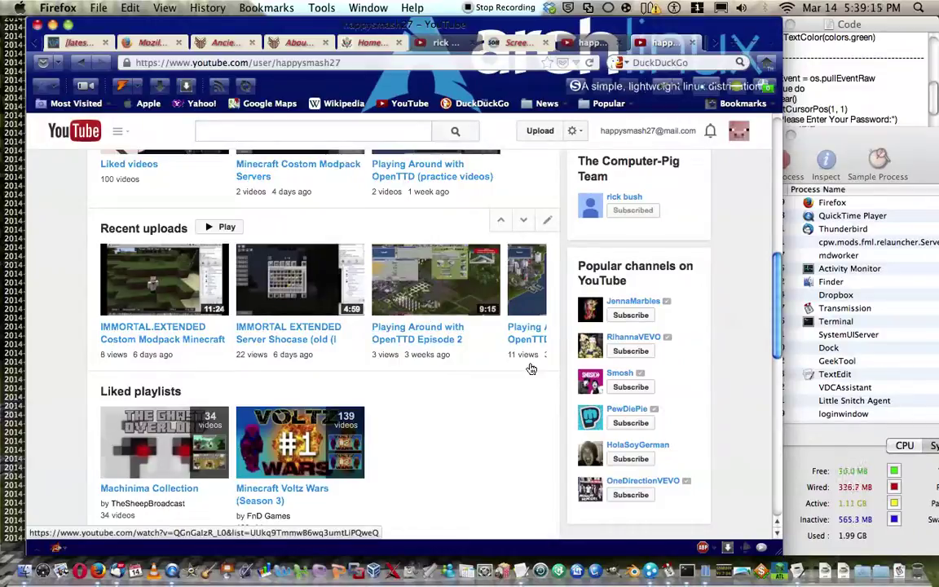
scroll(530, 369, down, 5)
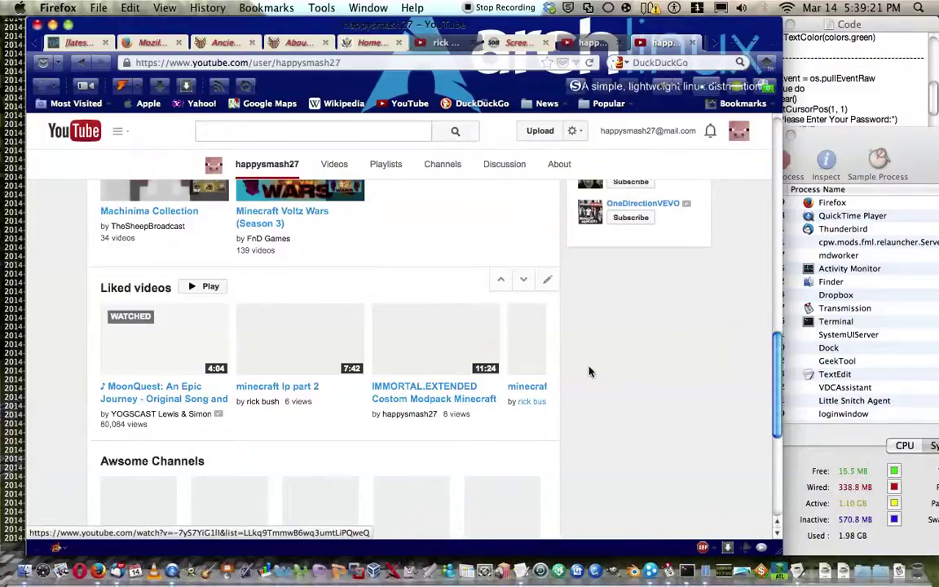
scroll(590, 372, down, 3)
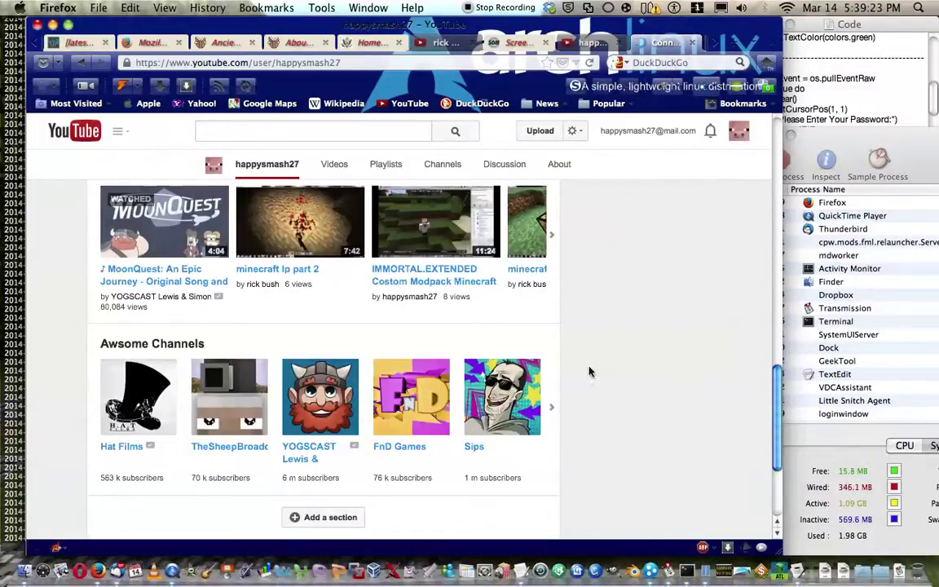
scroll(575, 369, up, 5)
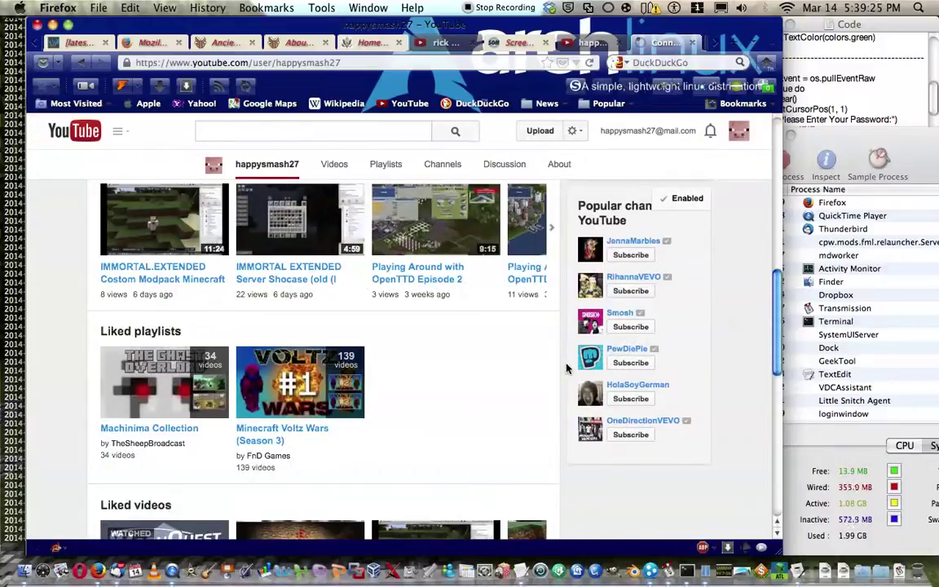
scroll(582, 380, up, 3)
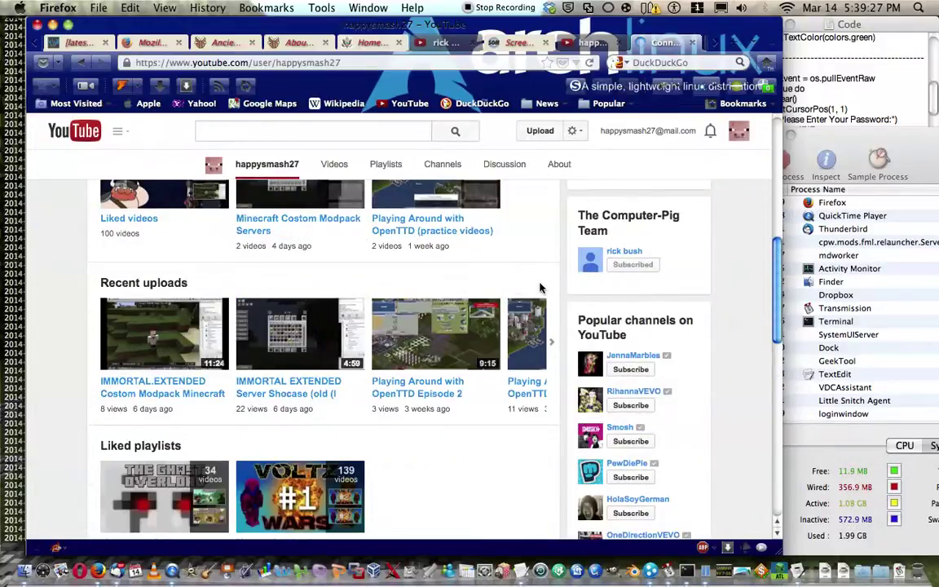
scroll(539, 287, up, 10)
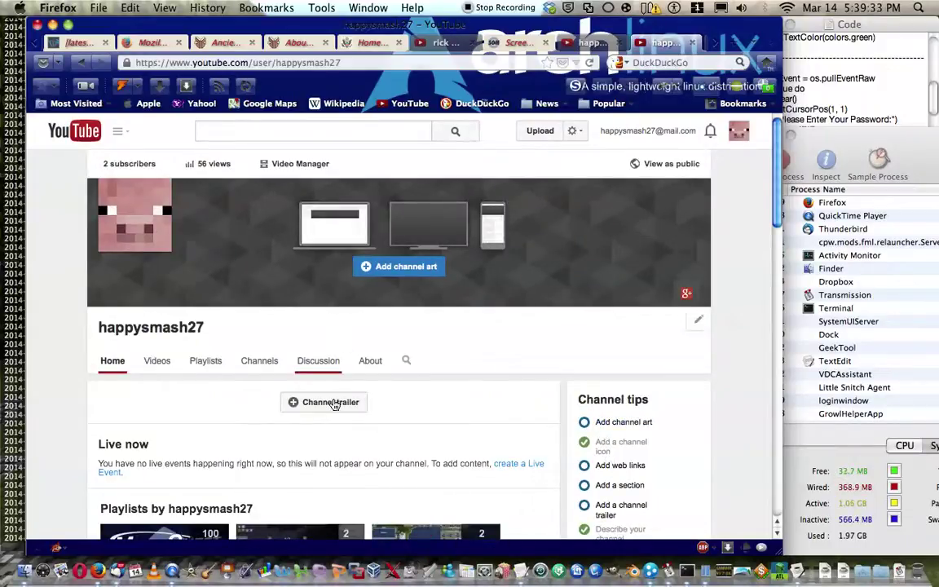
mouse_move(332, 408)
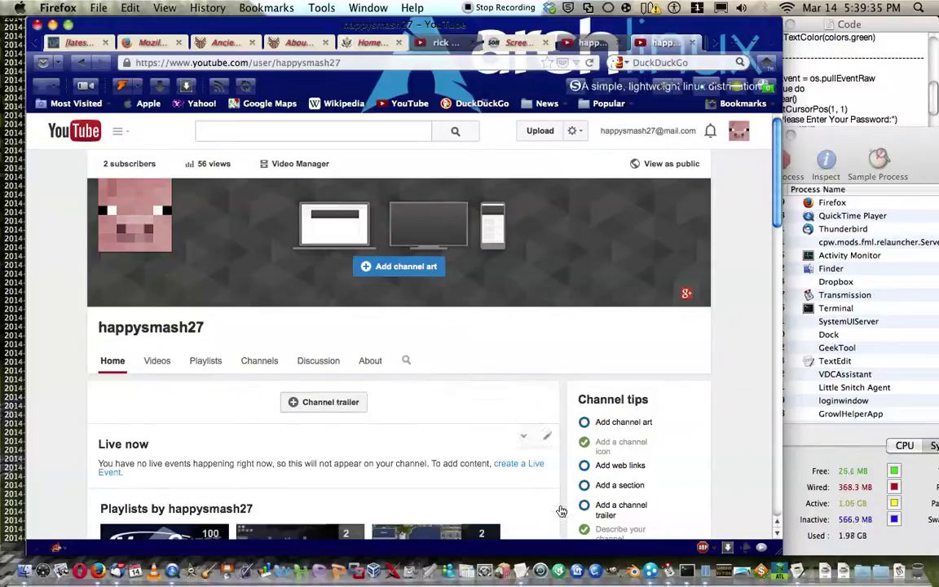
scroll(419, 449, down, 3)
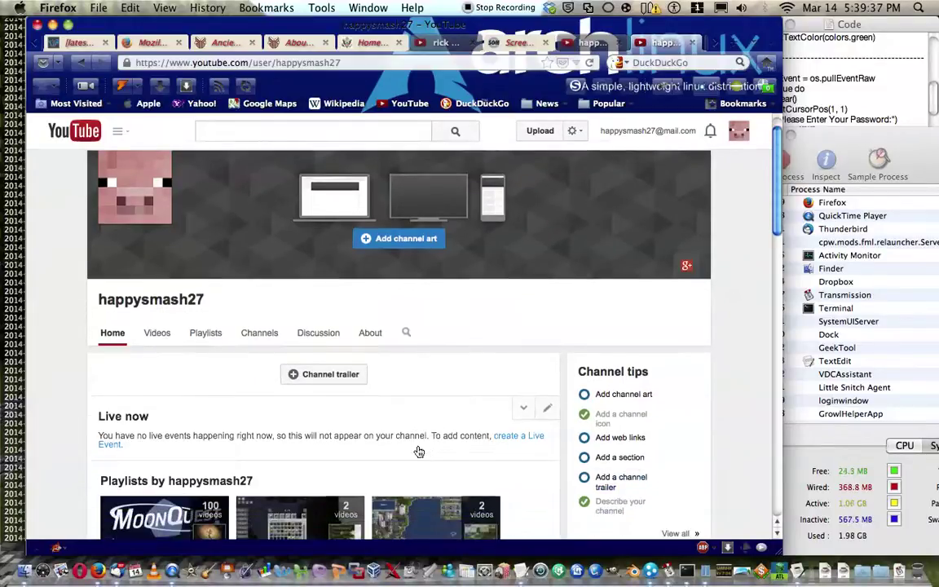
scroll(419, 449, down, 1)
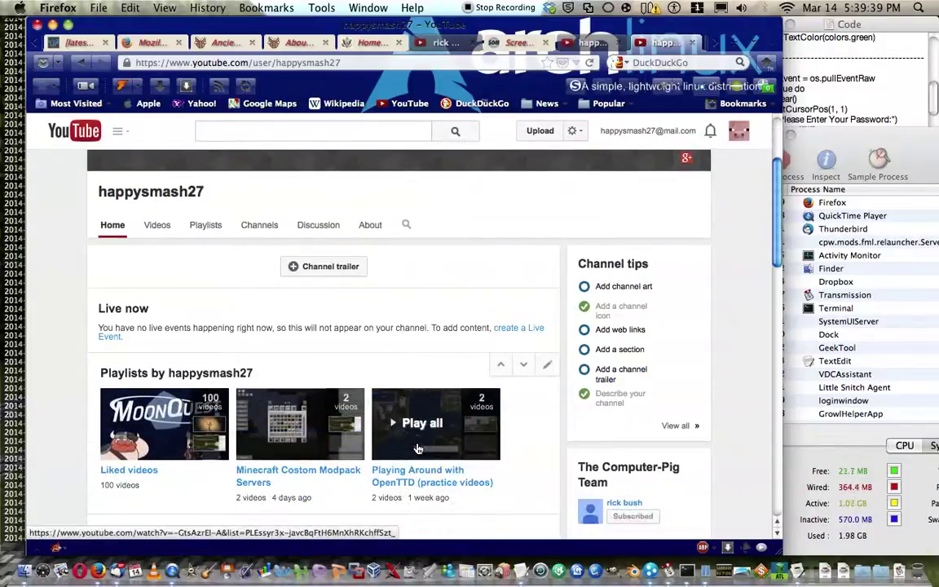
scroll(417, 449, down, 4)
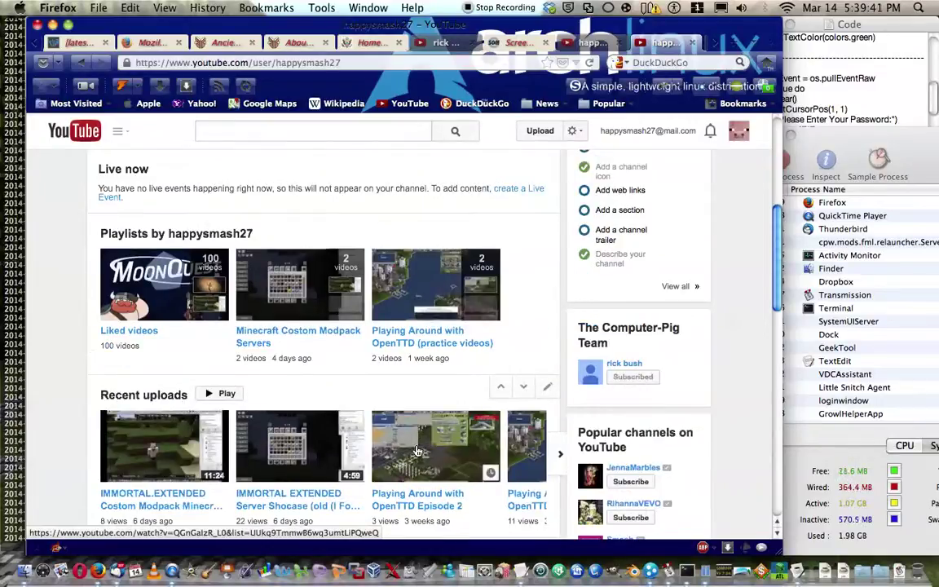
scroll(411, 453, down, 5)
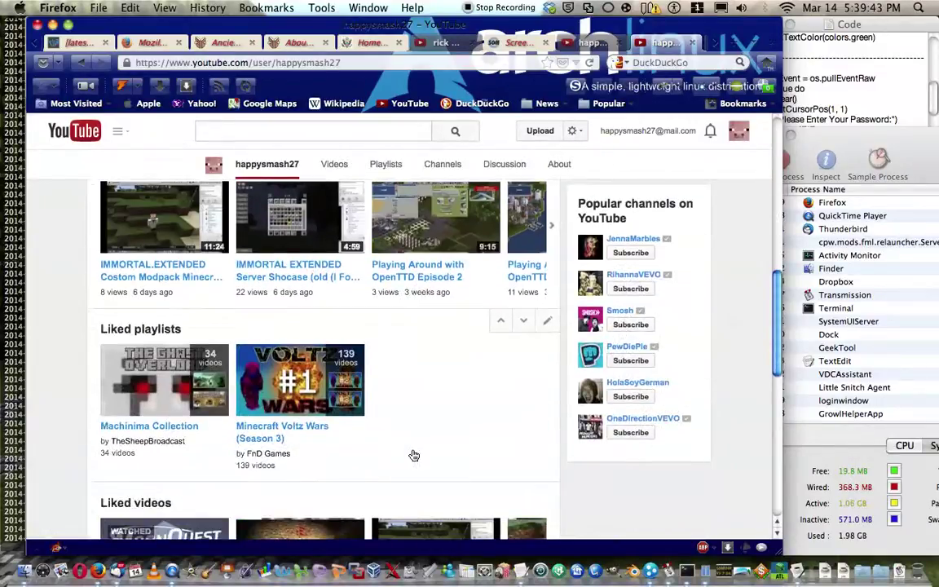
scroll(411, 452, down, 8)
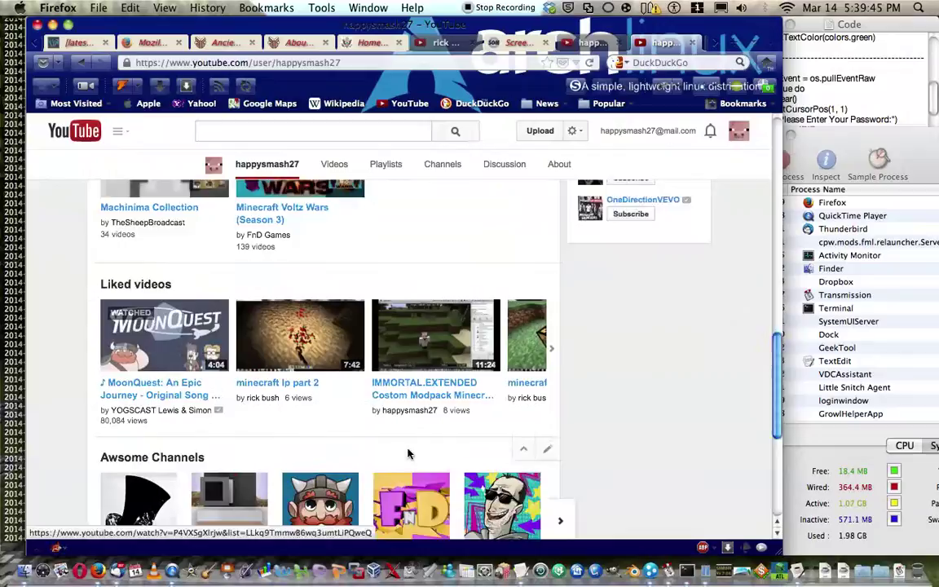
scroll(403, 453, down, 2)
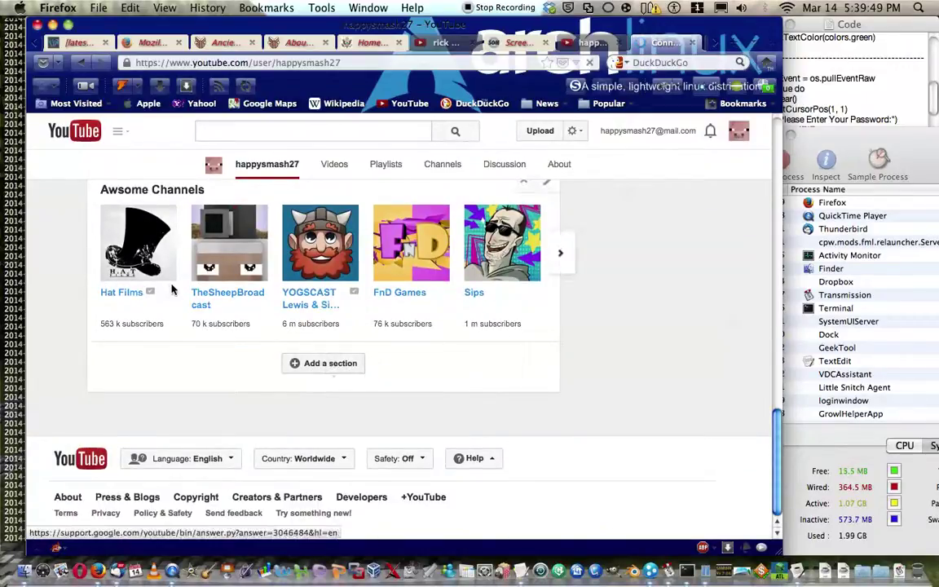
scroll(210, 274, up, 1)
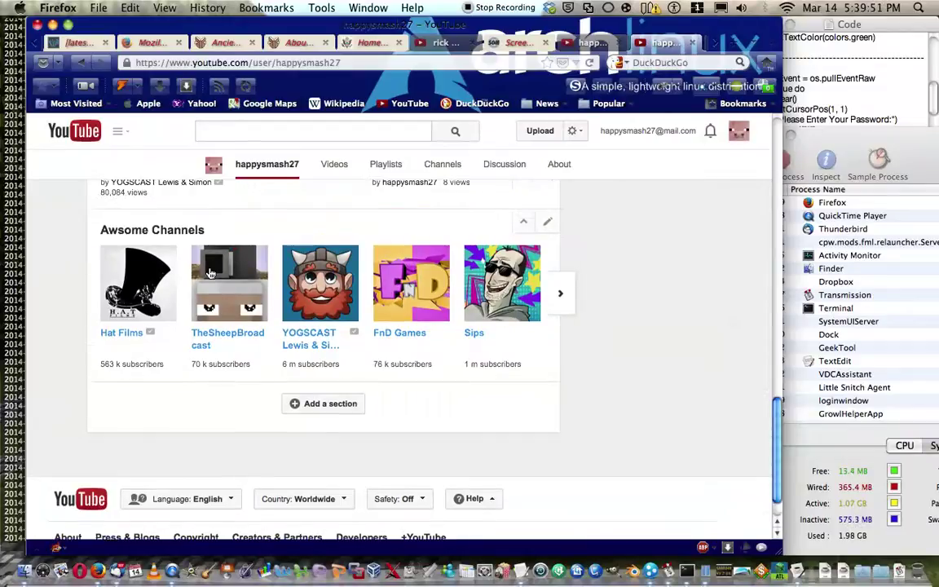
scroll(210, 273, up, 5)
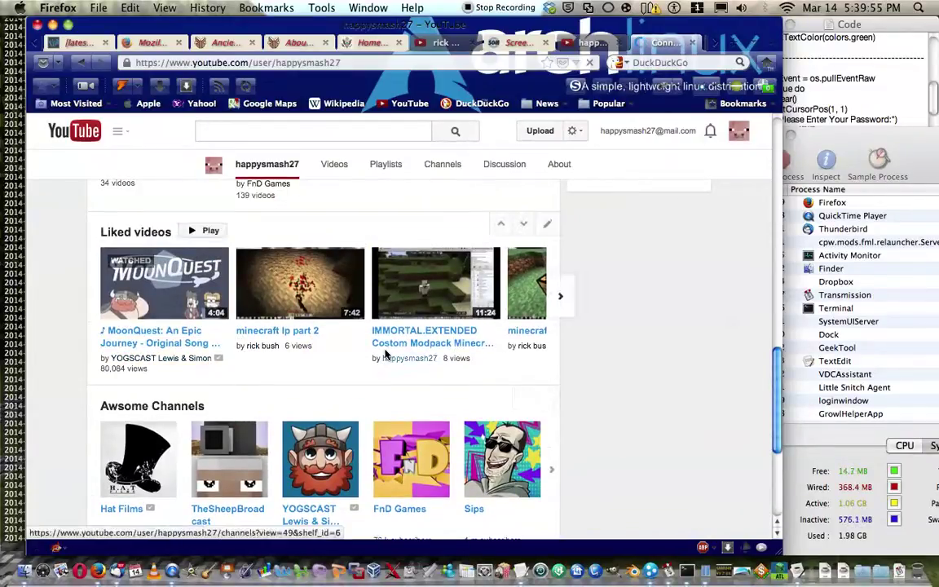
scroll(385, 355, up, 3)
scroll(386, 355, up, 5)
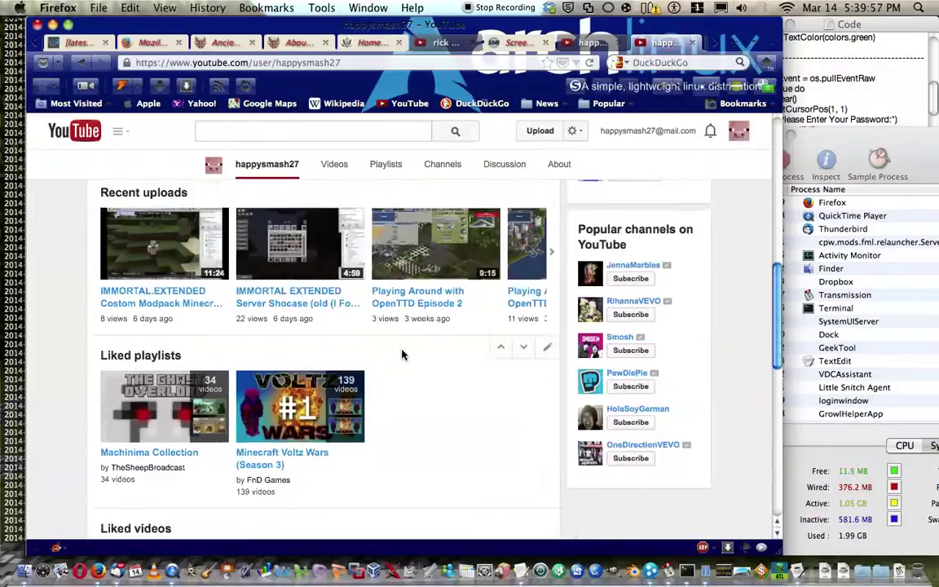
Step: Examine the channel home page's sections, from Recent uploads and playlists to the channel header, Channel tips and The Computer-Pig Team module
scroll(401, 355, up, 2)
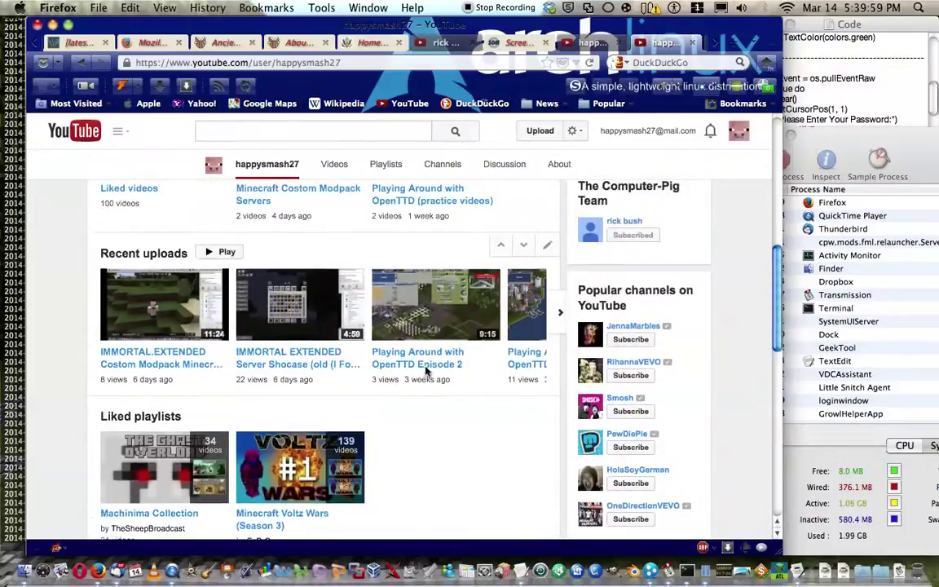
scroll(277, 367, up, 4)
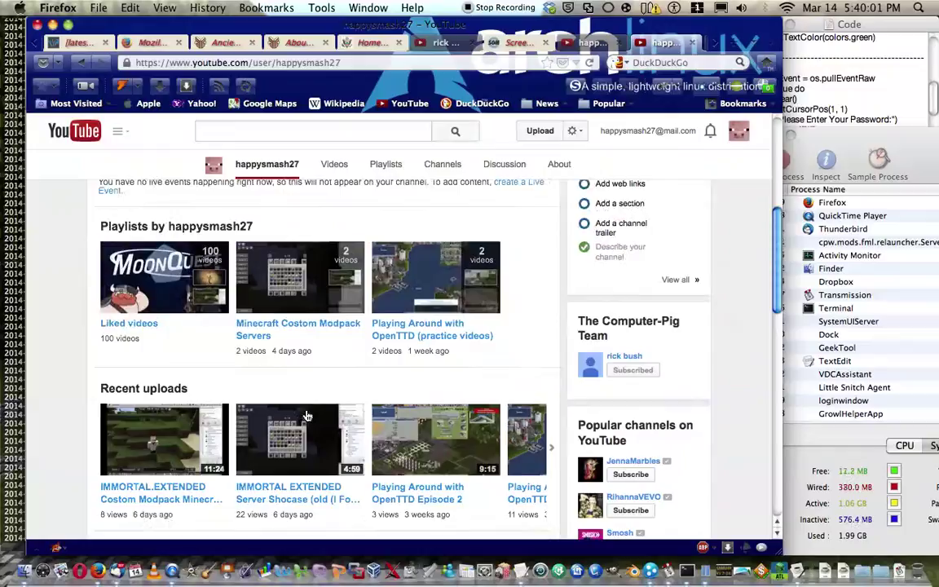
scroll(328, 311, up, 2)
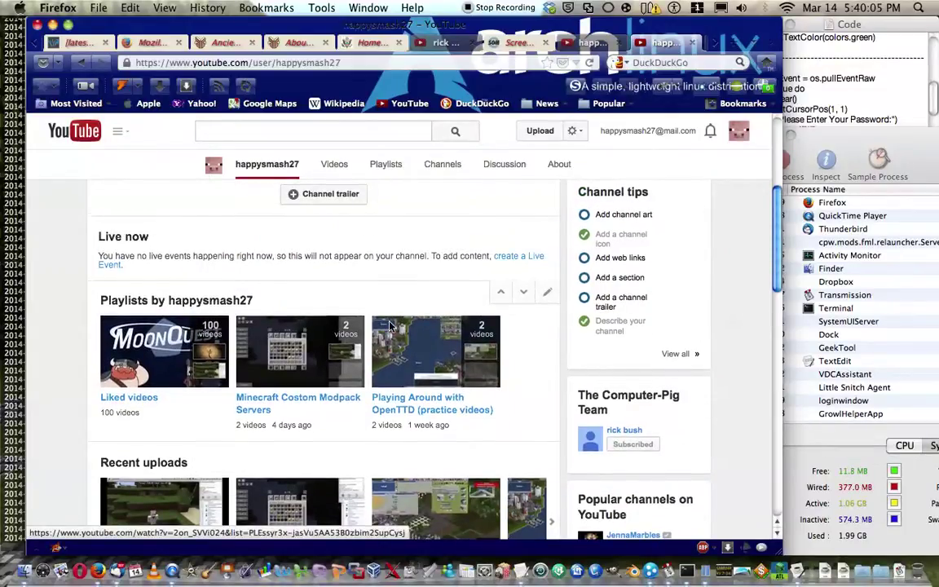
scroll(390, 326, up, 4)
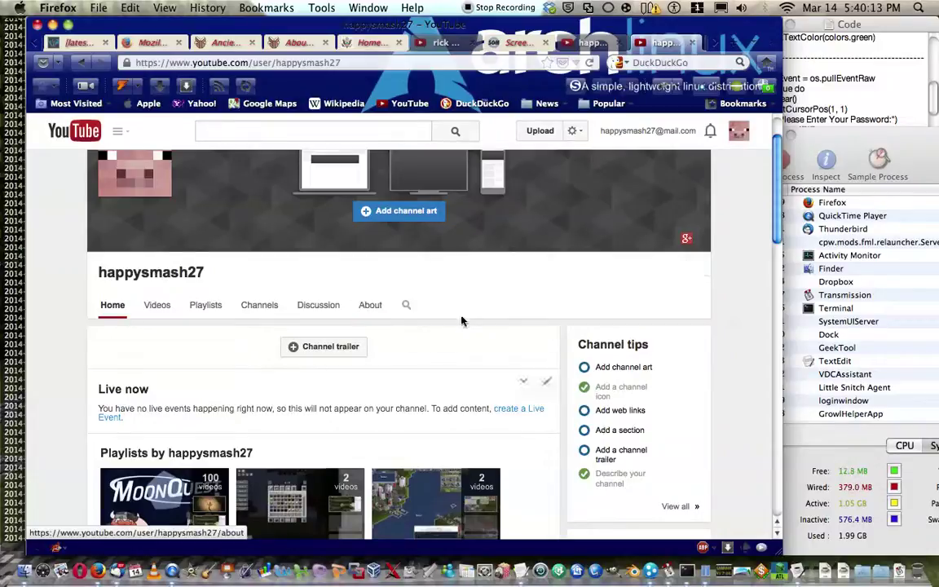
scroll(367, 367, down, 1)
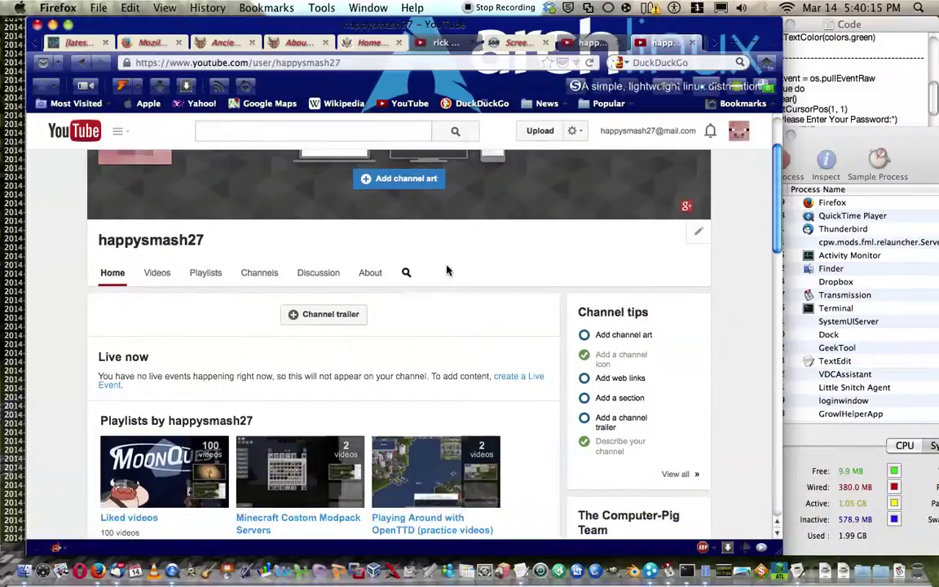
scroll(416, 440, down, 2)
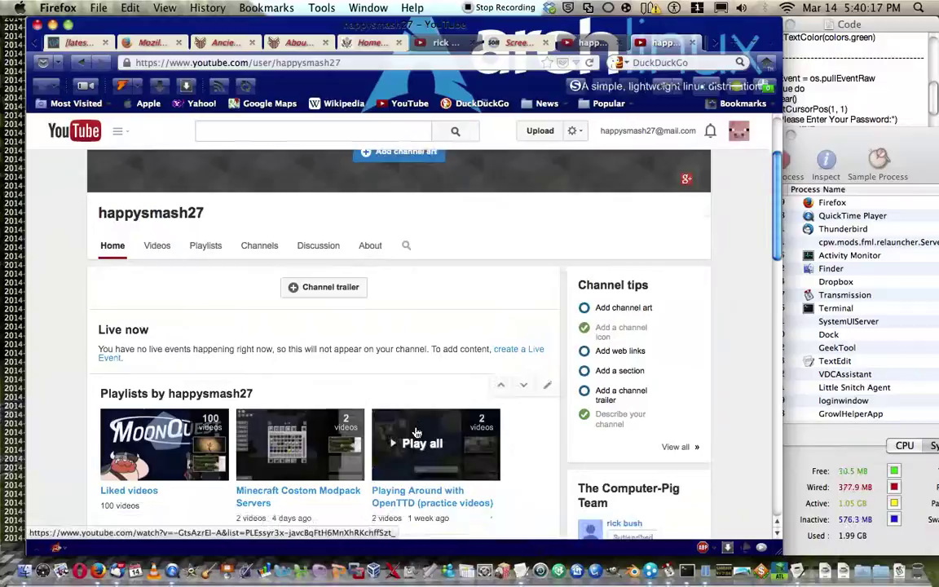
scroll(414, 371, up, 2)
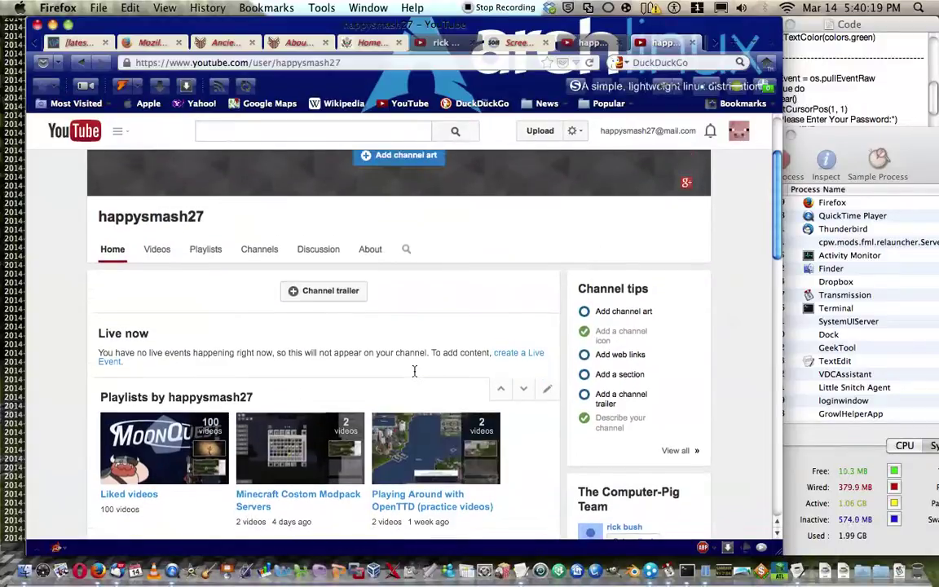
scroll(414, 371, down, 3)
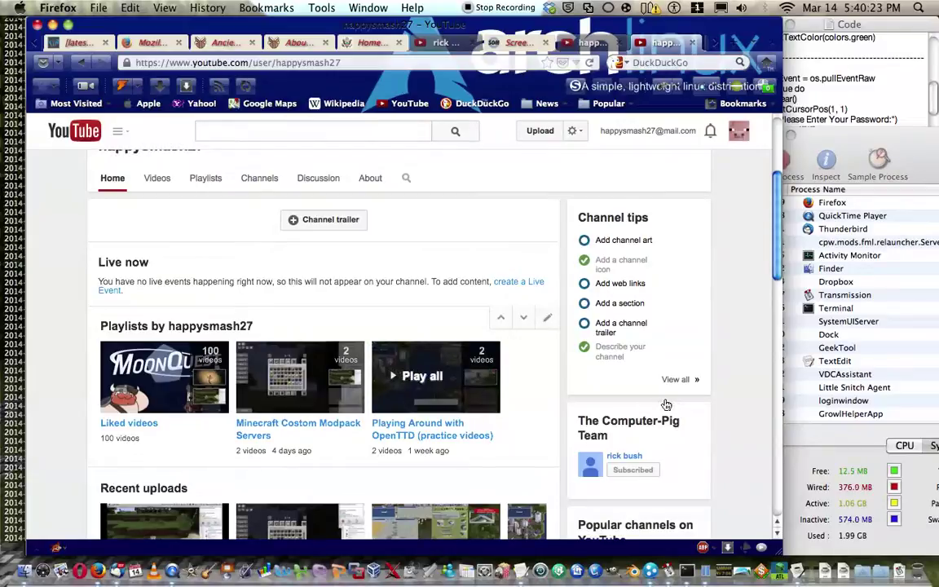
scroll(701, 392, down, 1)
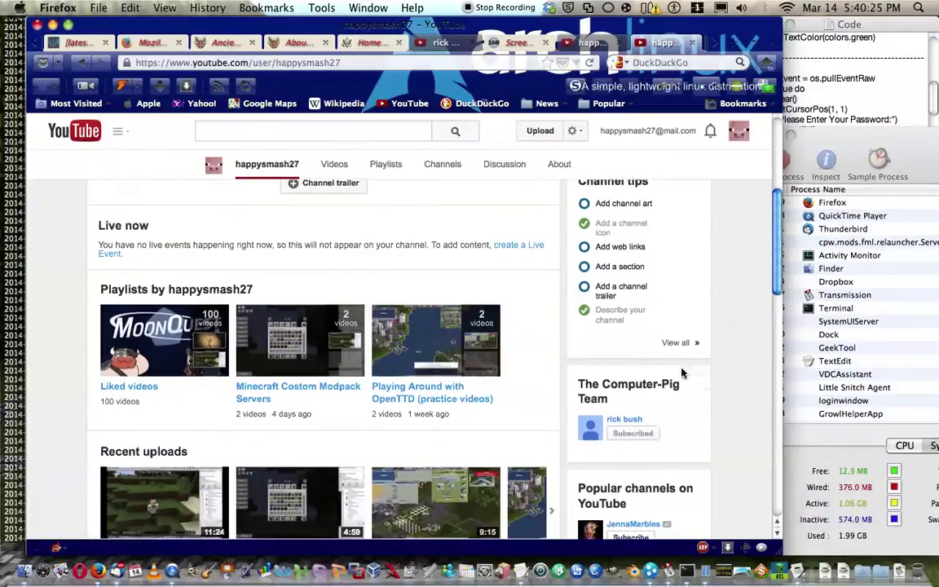
scroll(651, 391, down, 2)
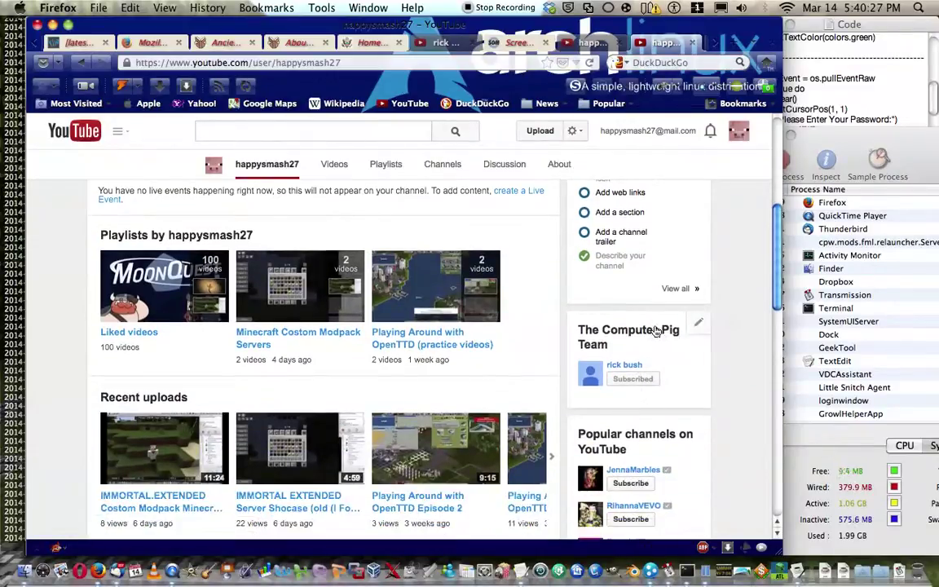
scroll(656, 329, down, 1)
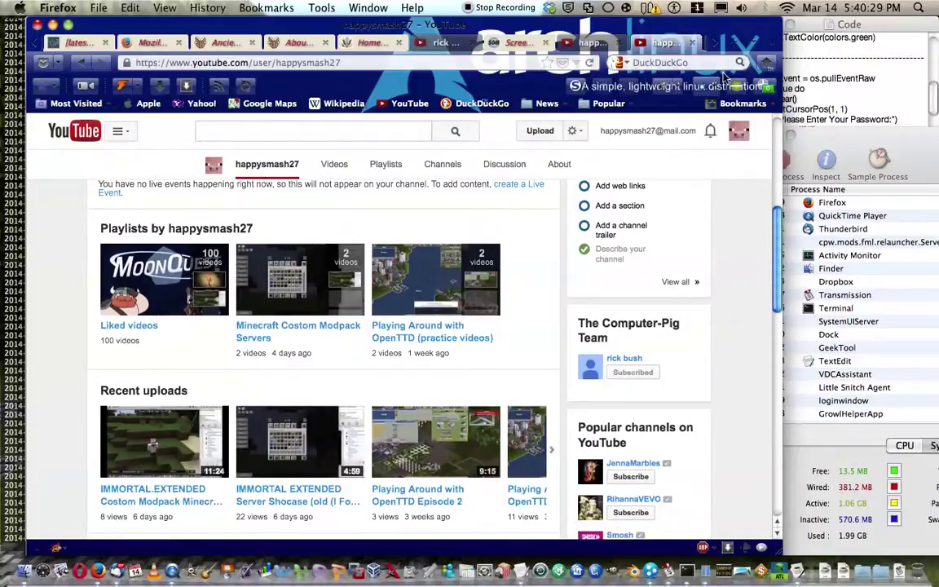
Step: View the YOGSCAST Lewis & Simon channel in a new YouTube tab, examine its Yogscast Family section, and close that tab
key(super+t)
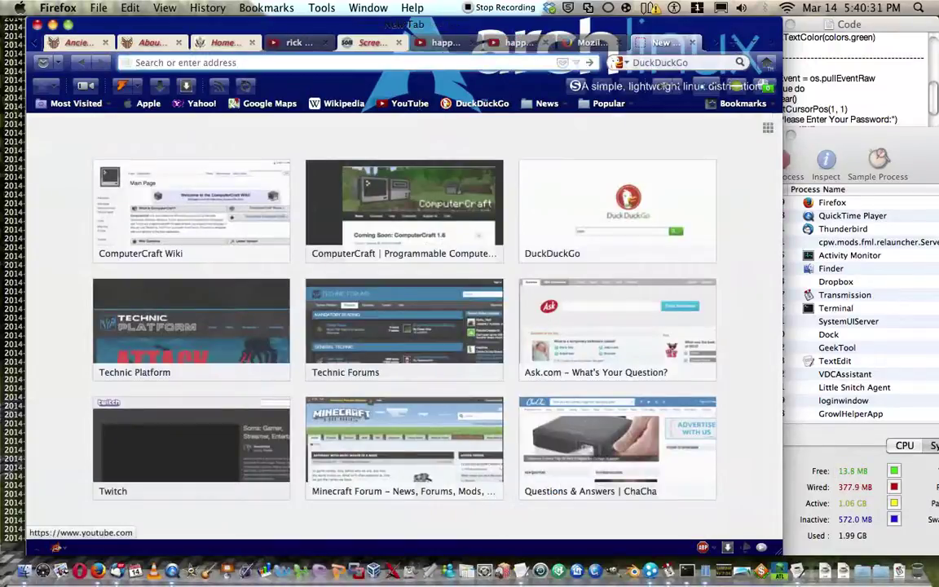
click(420, 105)
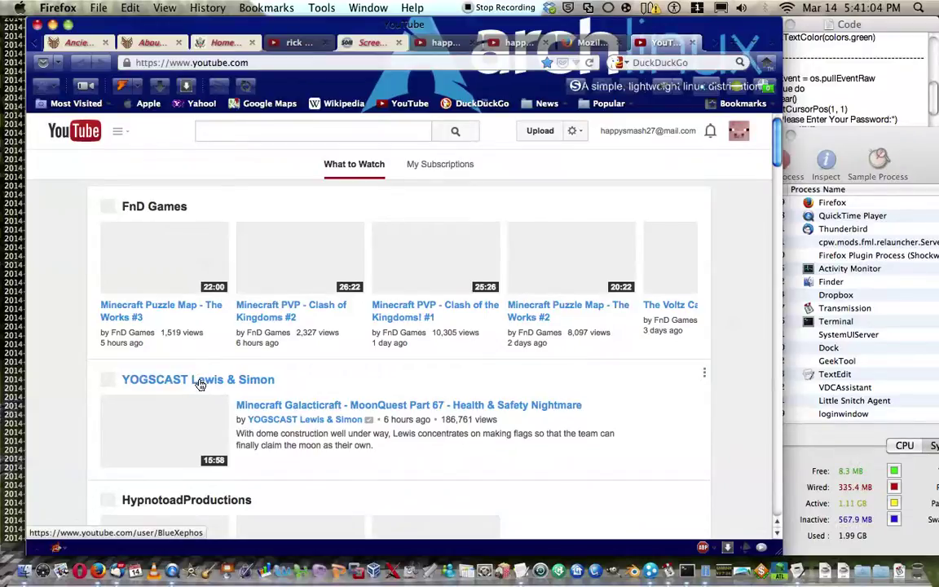
click(199, 383)
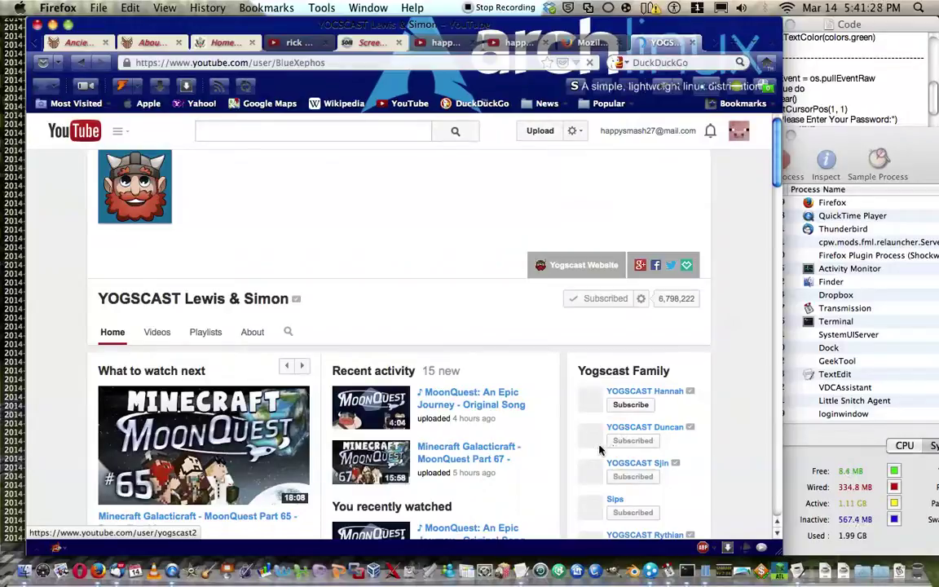
scroll(599, 450, down, 3)
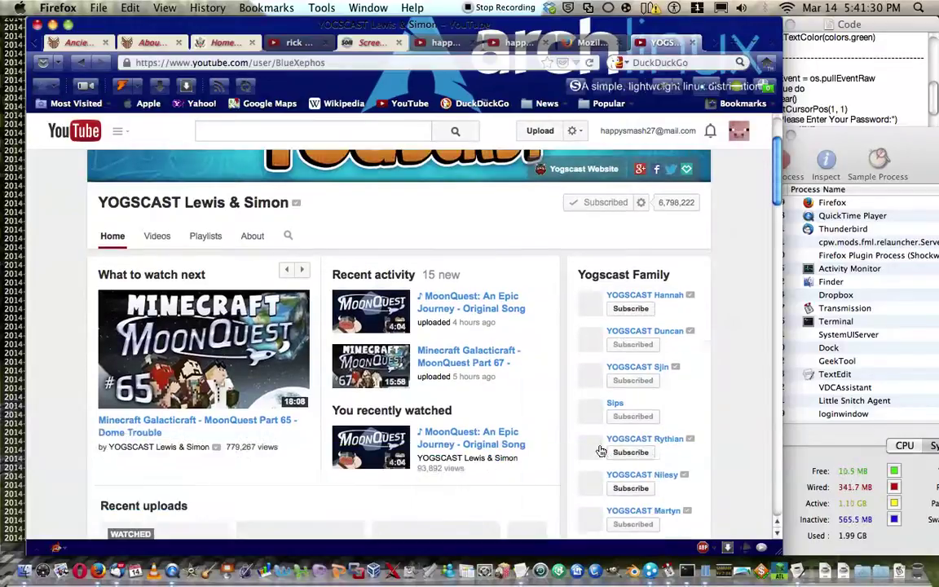
scroll(600, 450, down, 1)
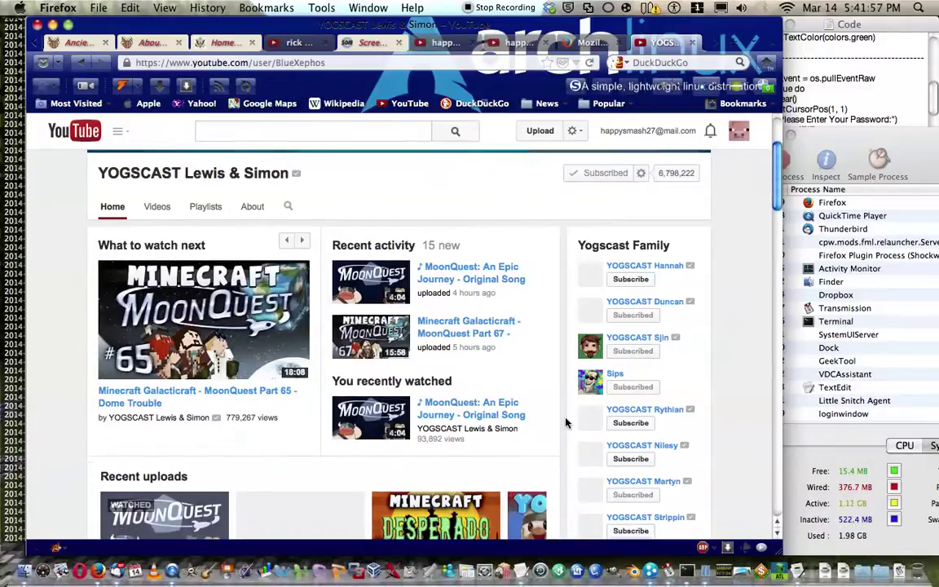
click(692, 43)
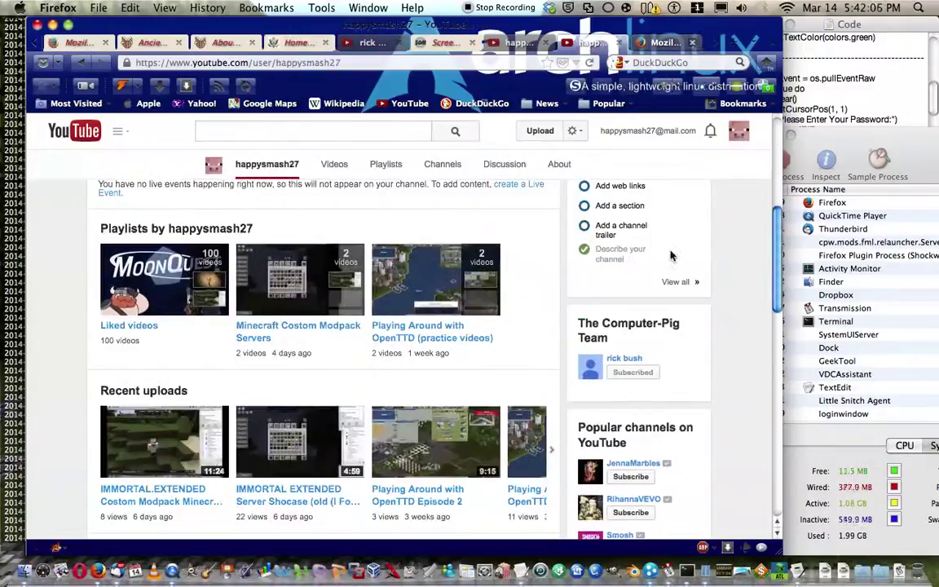
Step: View the editing options of The Computer-Pig Team module, including its section title and channel username field, and cancel without changes
mouse_move(699, 319)
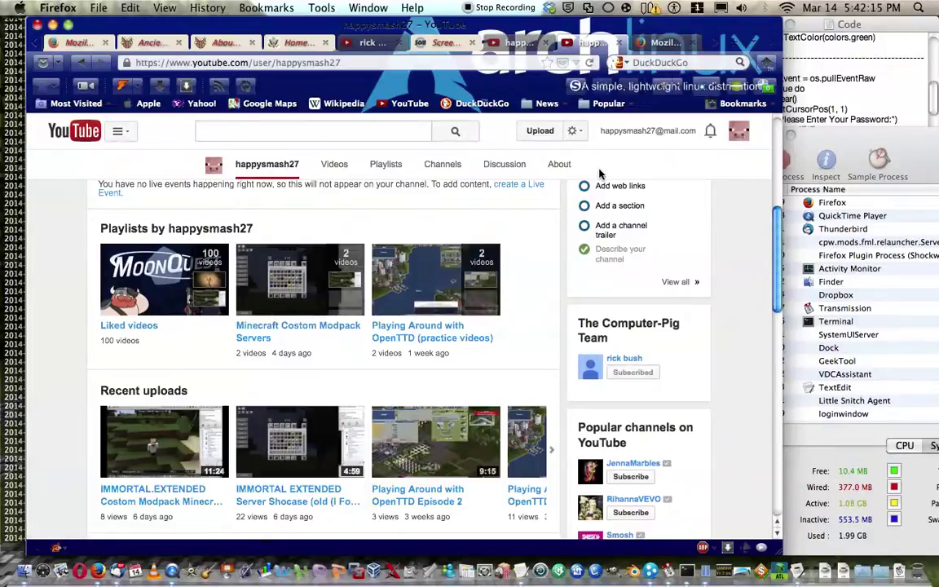
click(697, 316)
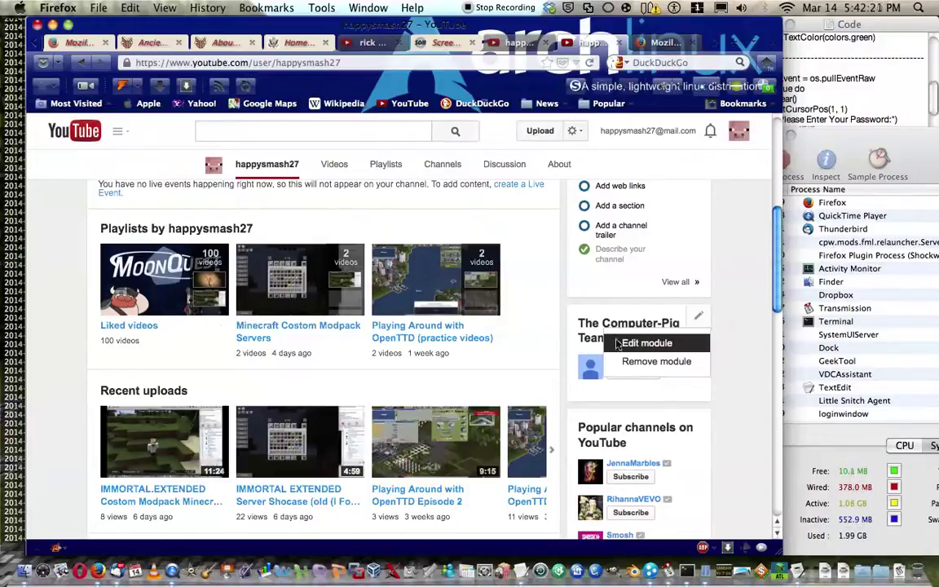
click(646, 343)
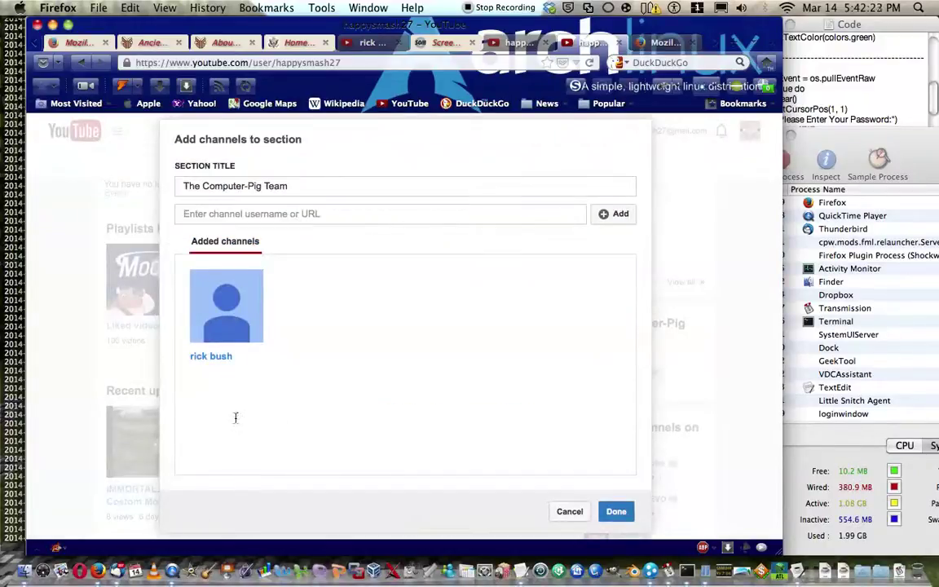
drag(324, 186, 125, 180)
click(330, 194)
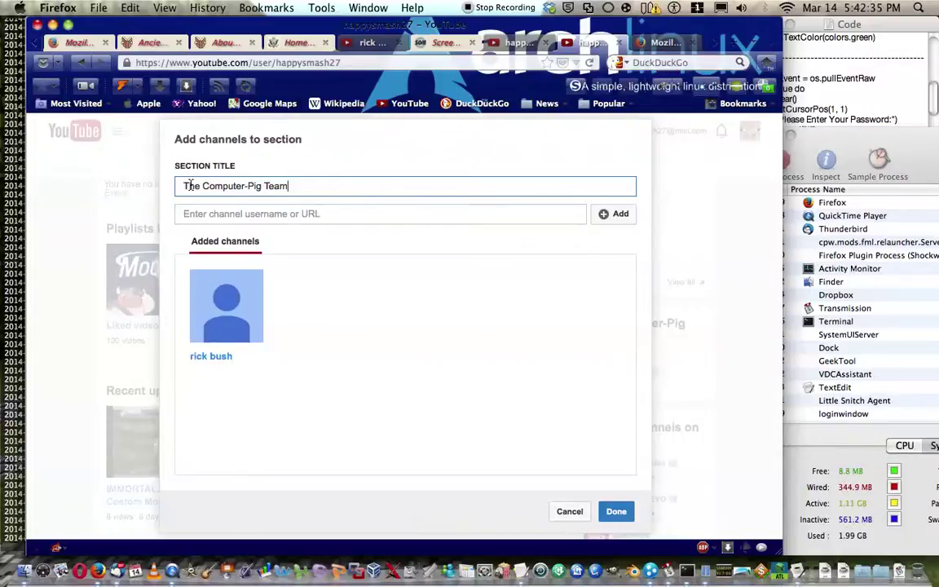
mouse_move(218, 277)
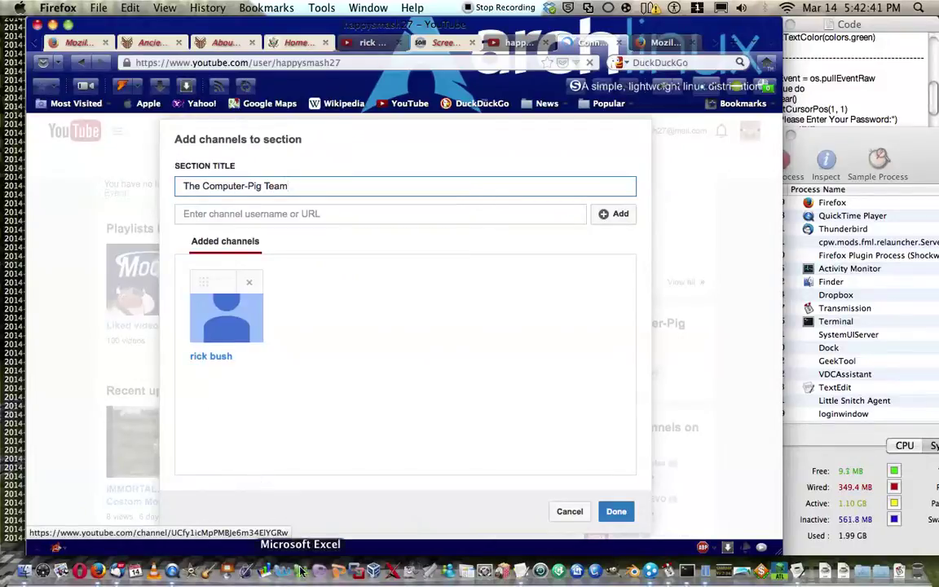
click(275, 215)
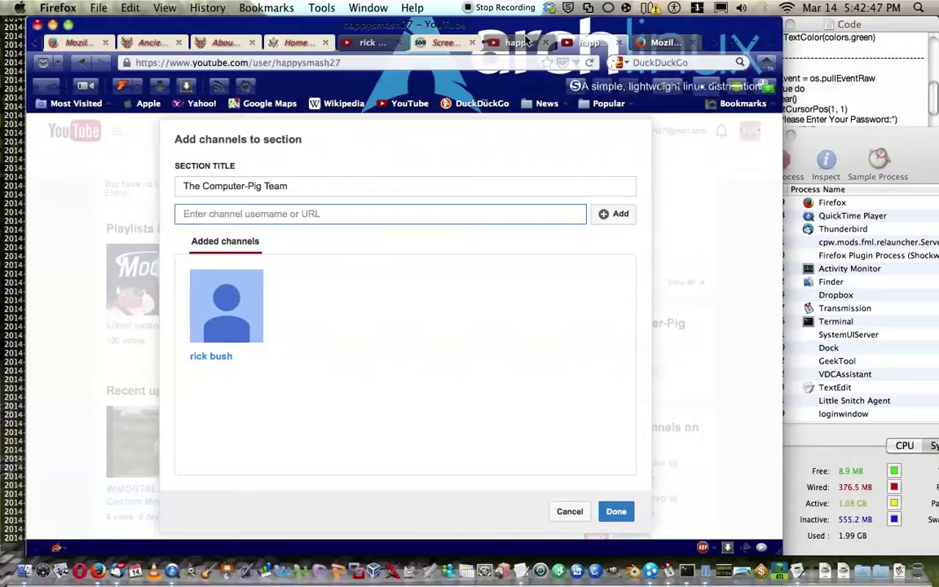
drag(527, 29, 616, 175)
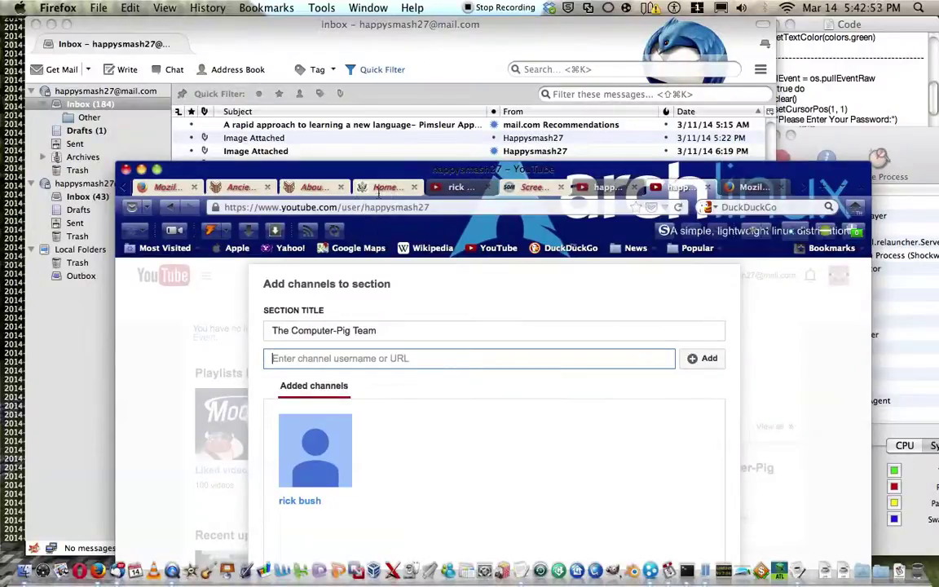
double_click(472, 169)
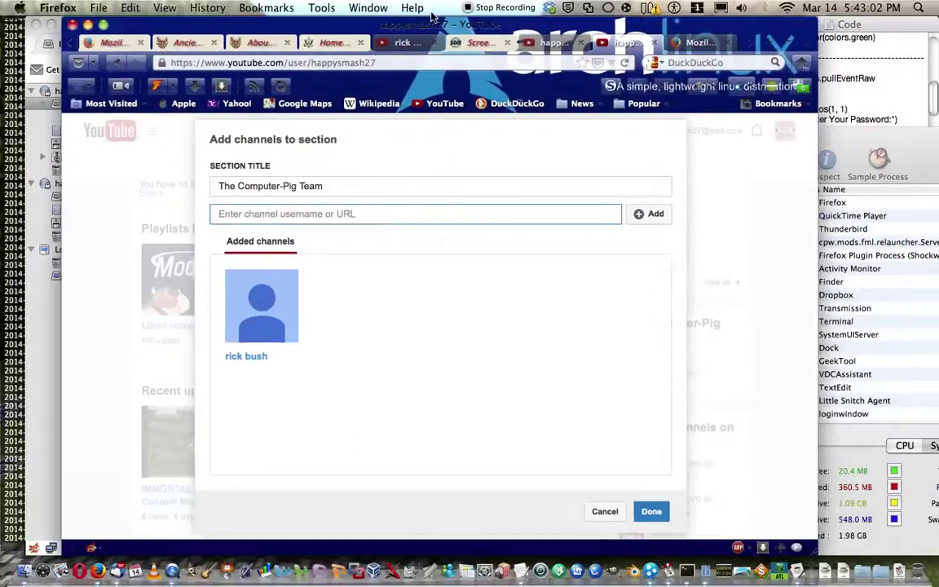
click(588, 510)
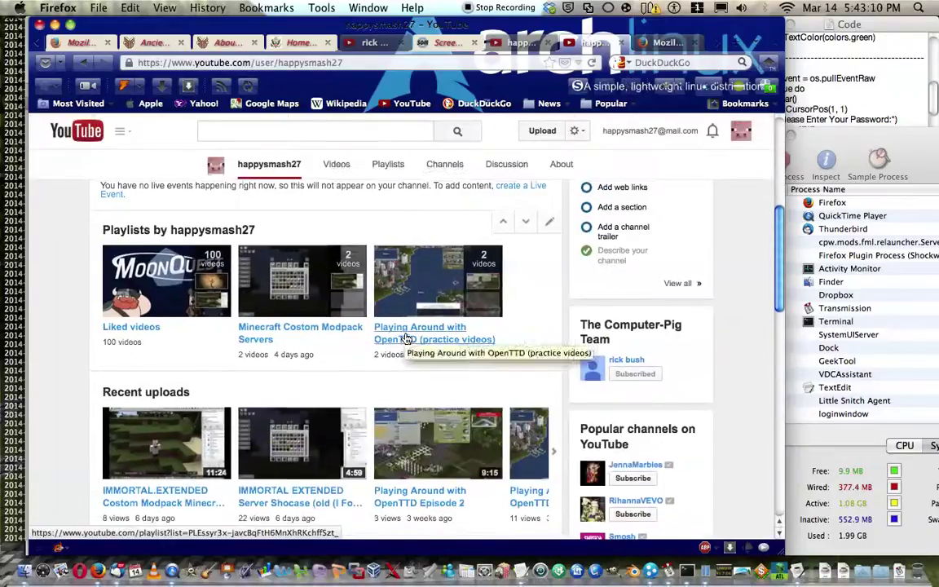
Step: Open the channel's Discussion page from the channel header
scroll(406, 338, up, 1)
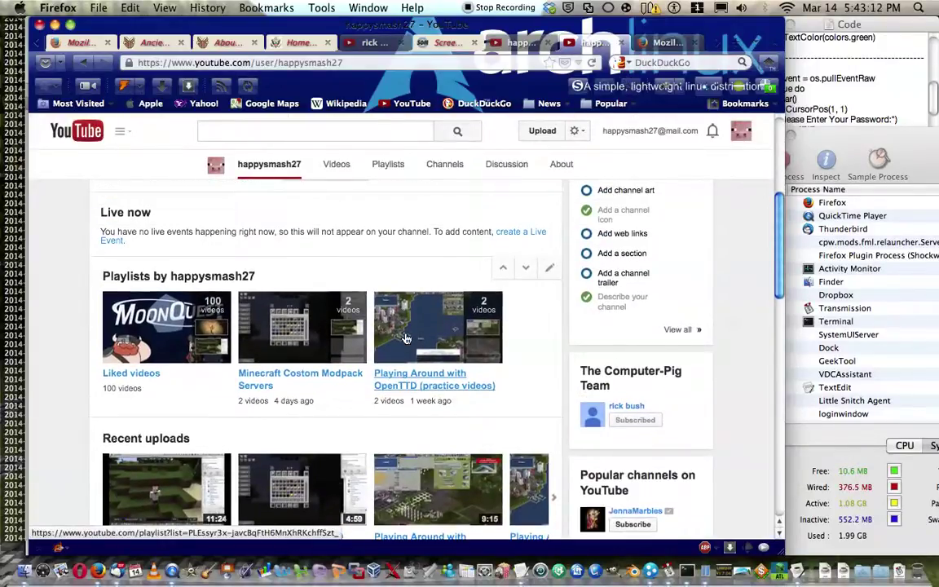
scroll(405, 337, up, 5)
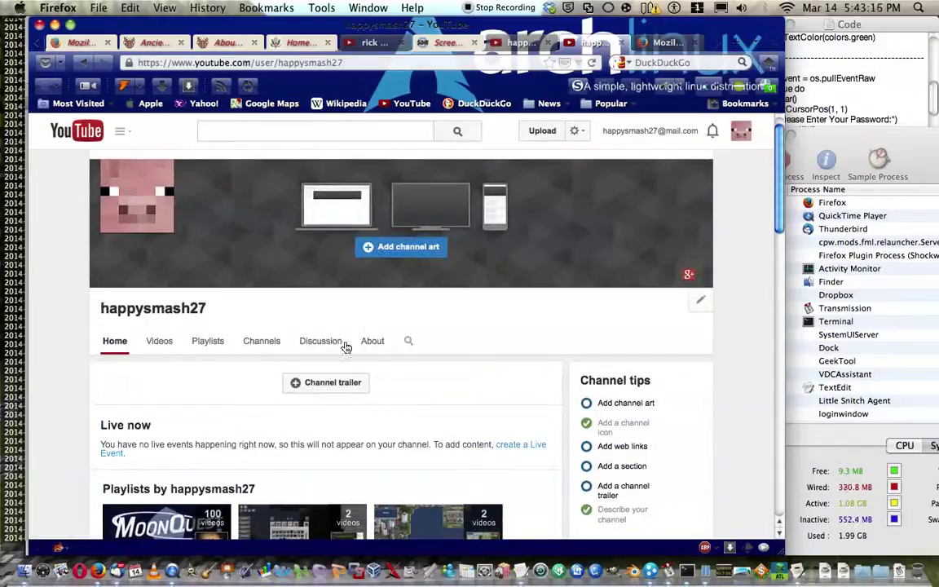
click(321, 341)
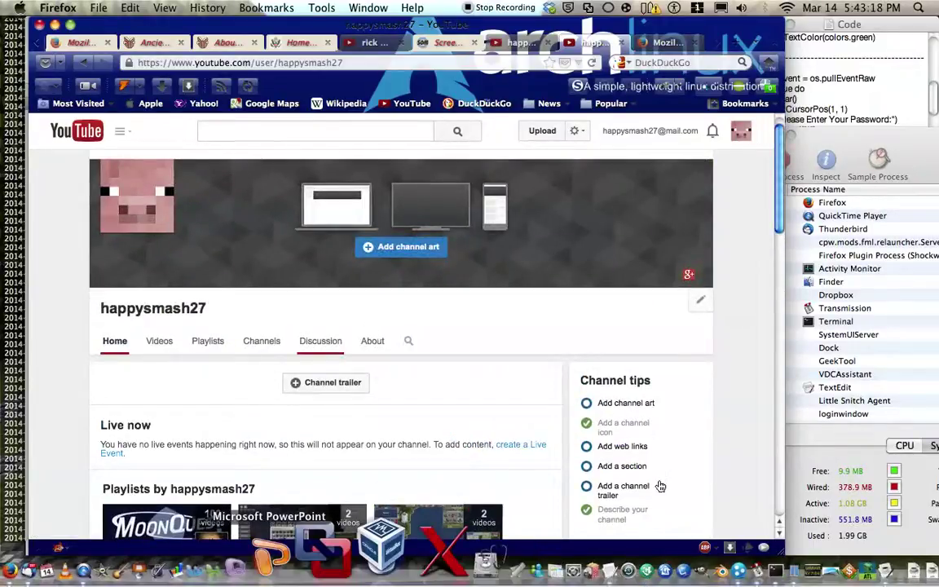